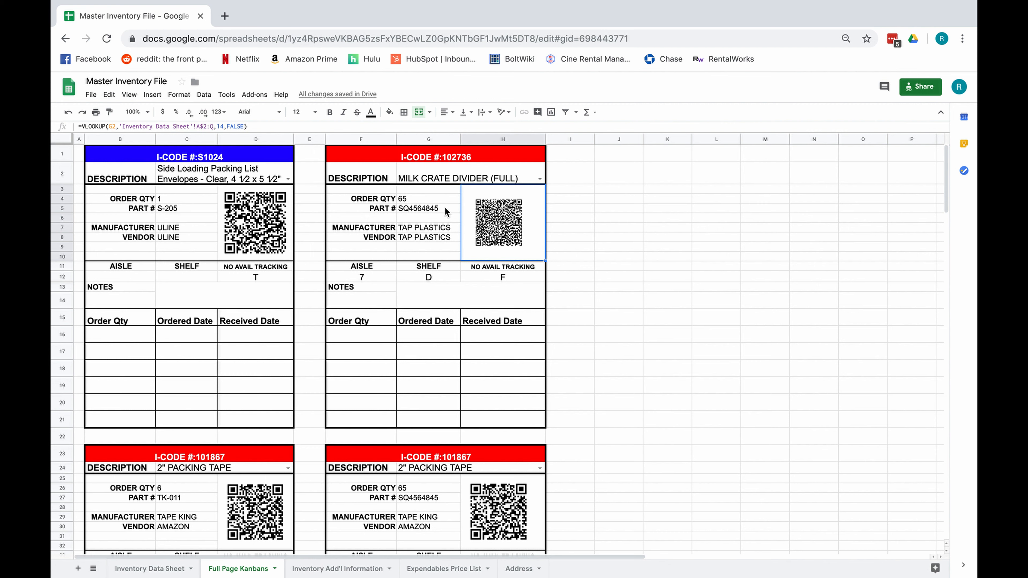
- Inspect the QR code formula in D2 on the Inventory Add'l Information sheet
{"action": "left_click", "coordinate": [311, 569]}
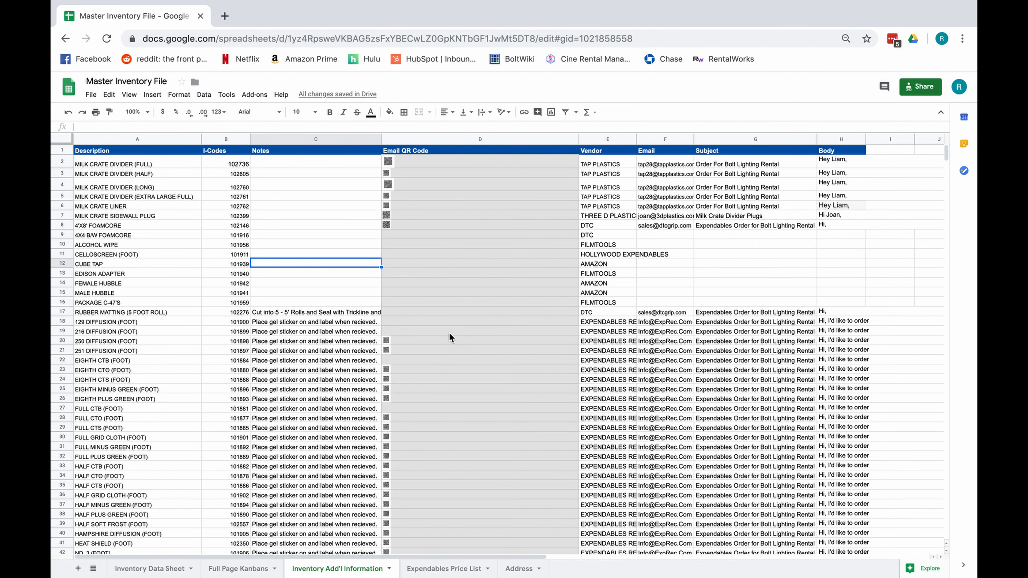
{"action": "left_click", "coordinate": [410, 162]}
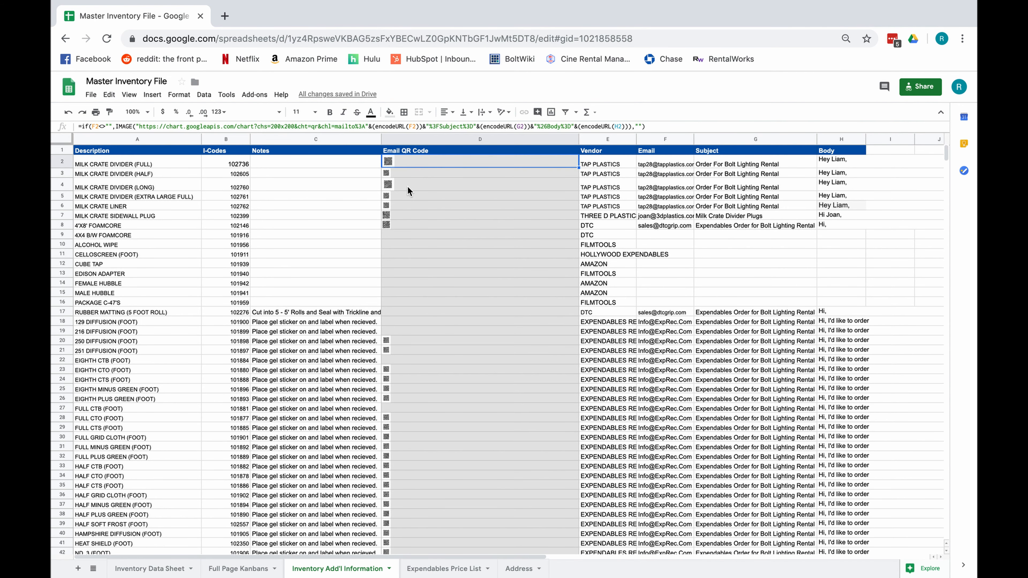
{"action": "left_click", "coordinate": [238, 569]}
- Set the second kanban card to HALF CTO (FOOT), then return to Inventory Add'l Information
{"action": "left_click", "coordinate": [539, 180]}
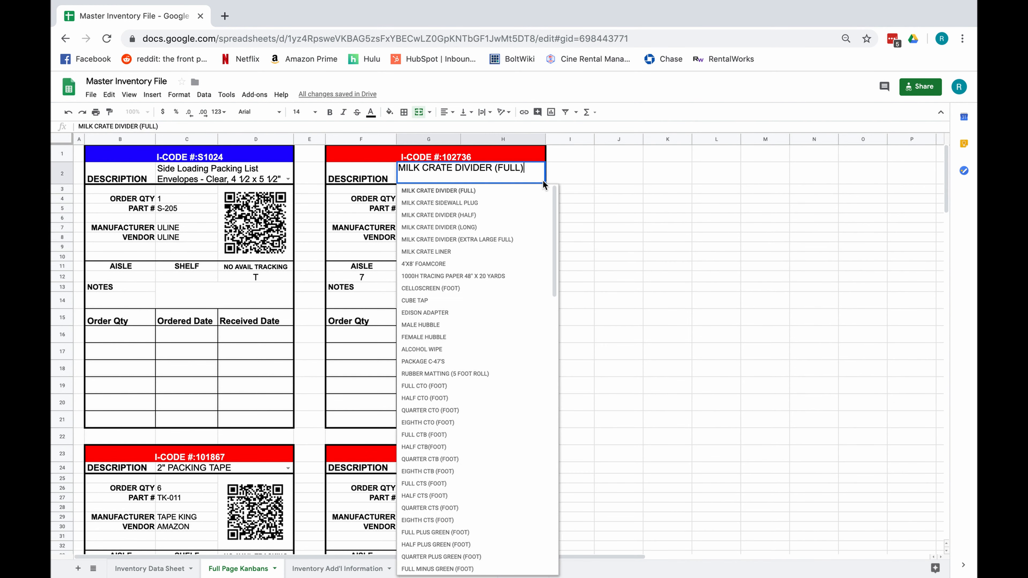
{"action": "left_click", "coordinate": [450, 323]}
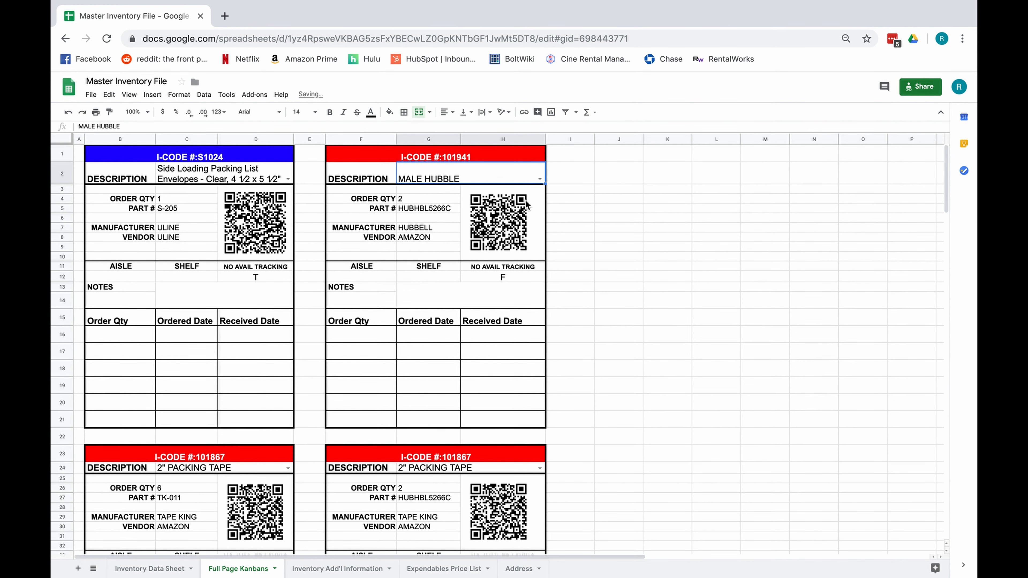
{"action": "left_click", "coordinate": [540, 181]}
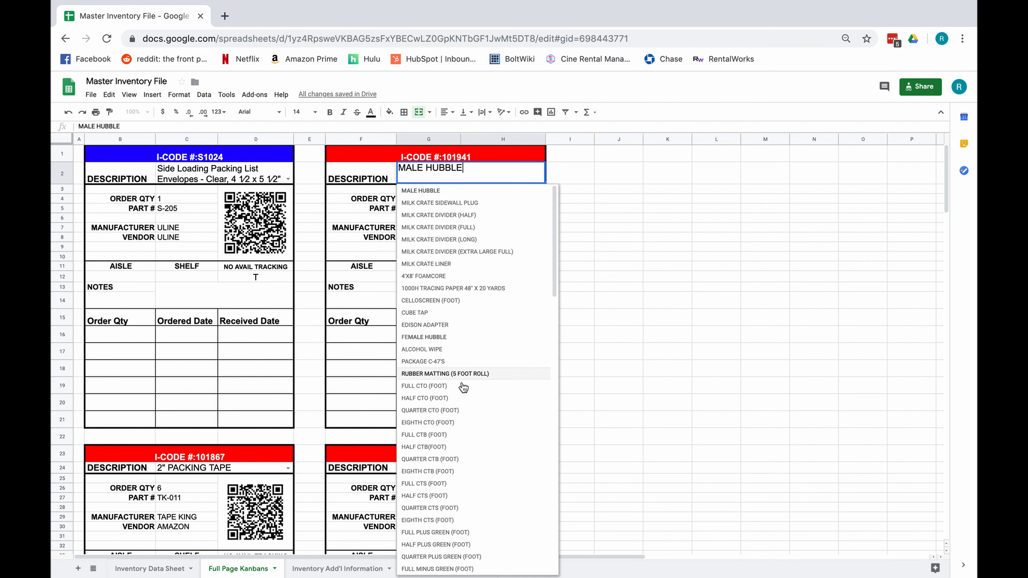
{"action": "left_click", "coordinate": [455, 399]}
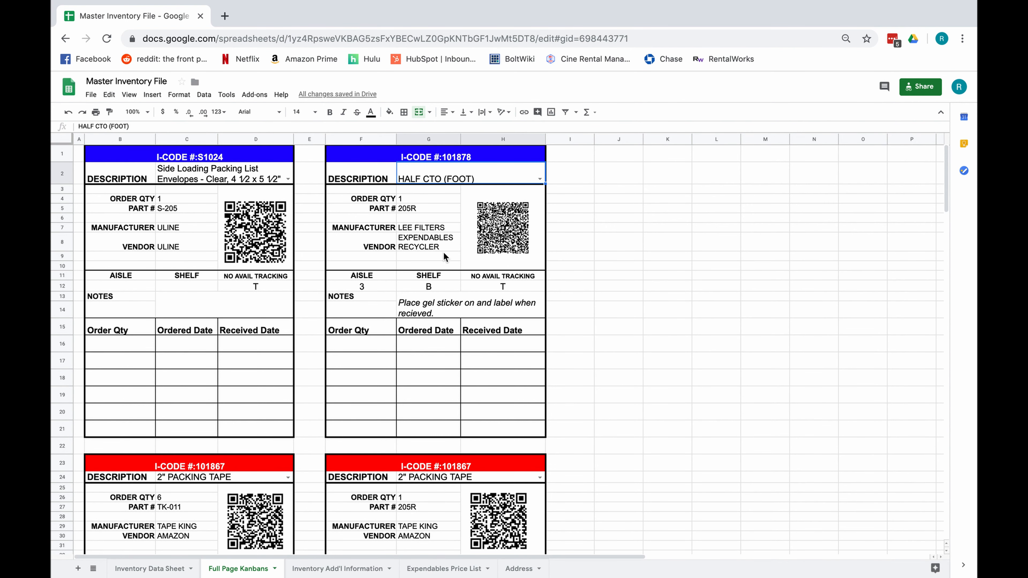
{"action": "left_click", "coordinate": [340, 569]}
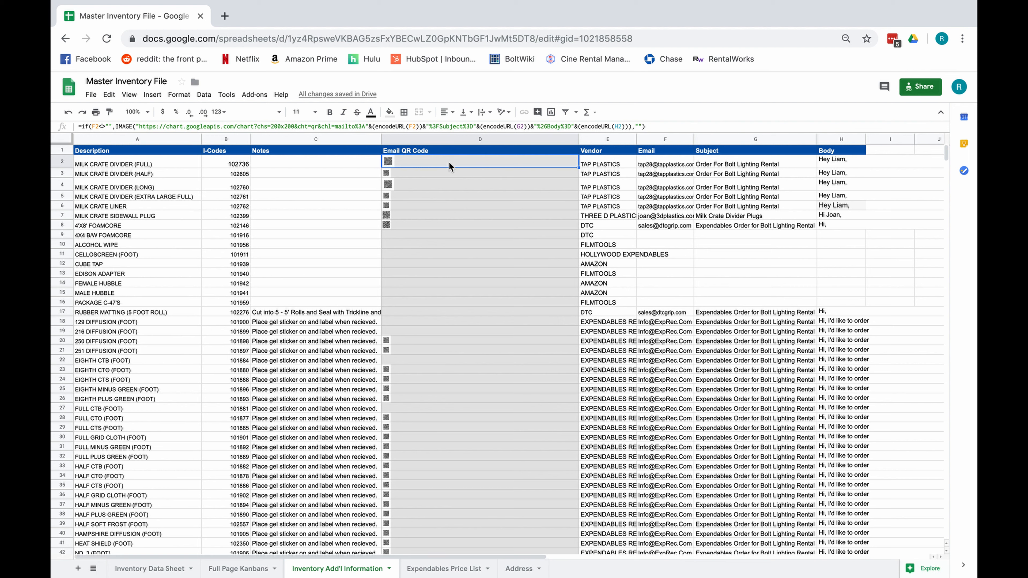
{"action": "double_click", "coordinate": [449, 163]}
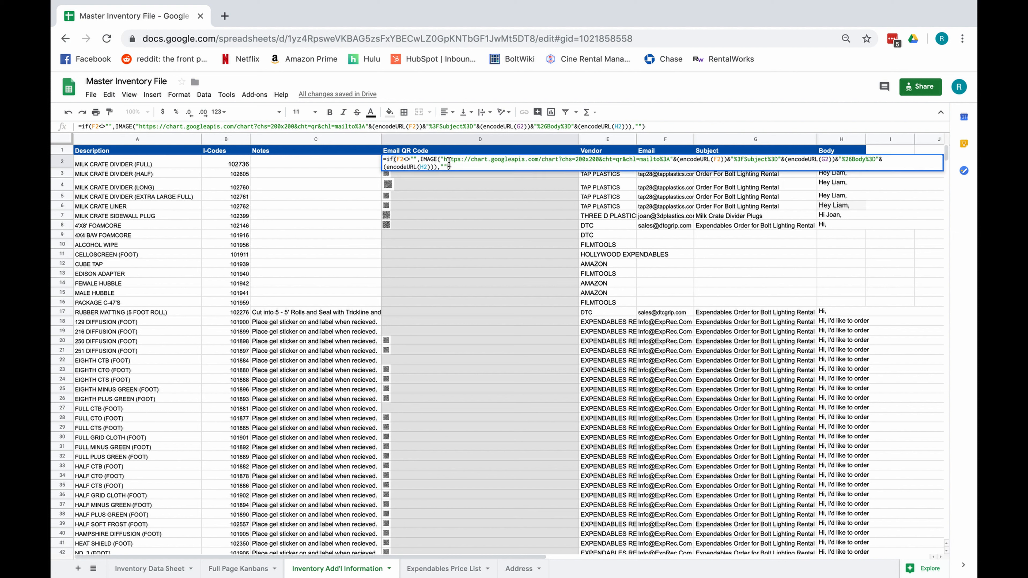
{"action": "key", "text": "Return"}
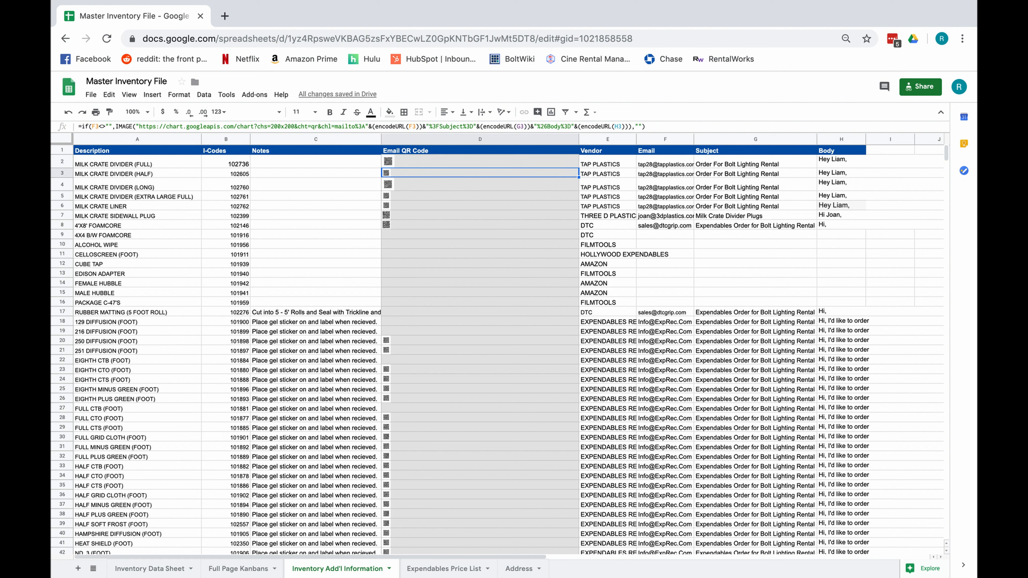
{"action": "double_click", "coordinate": [449, 165]}
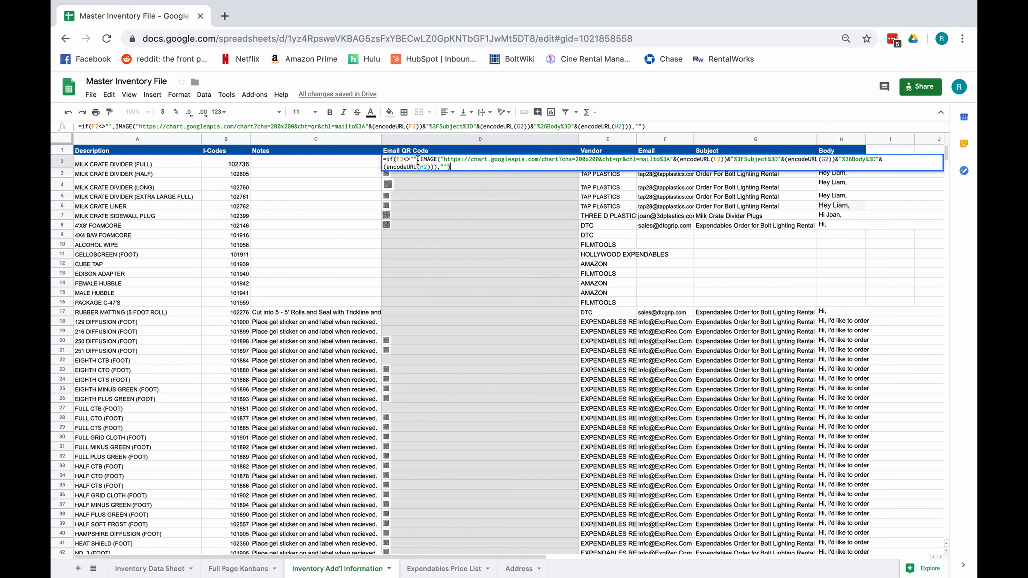
{"action": "left_click_drag", "start_coordinate": [419, 160], "coordinate": [641, 161]}
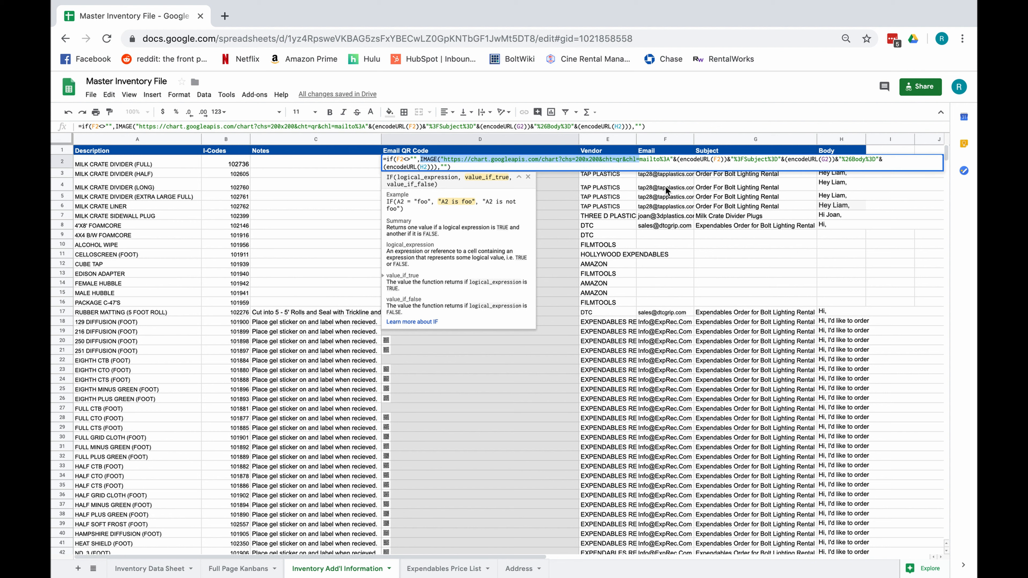
{"action": "left_click", "coordinate": [640, 160]}
{"action": "key", "text": "ctrl+shift+End"}
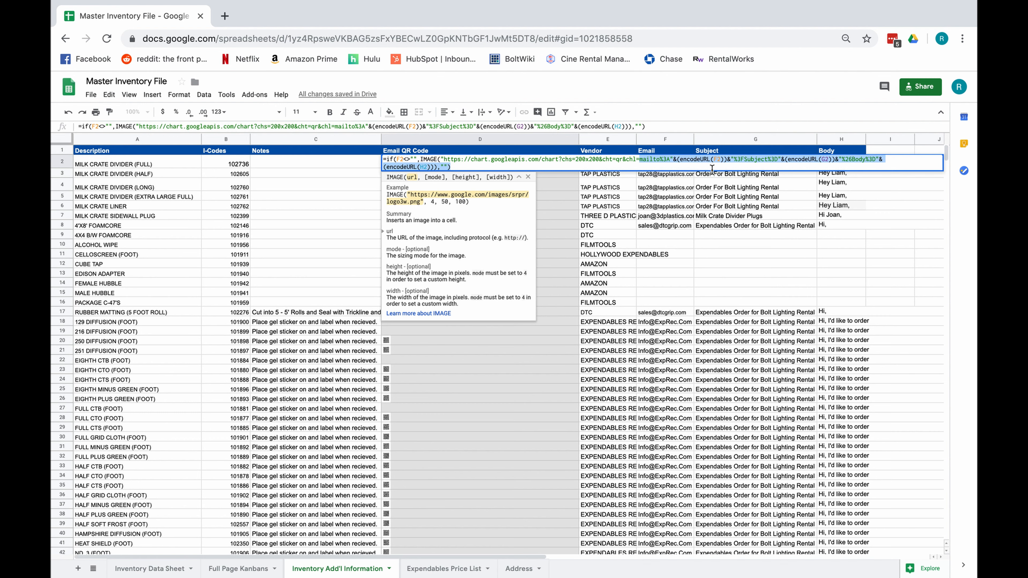
{"action": "key", "text": "Return"}
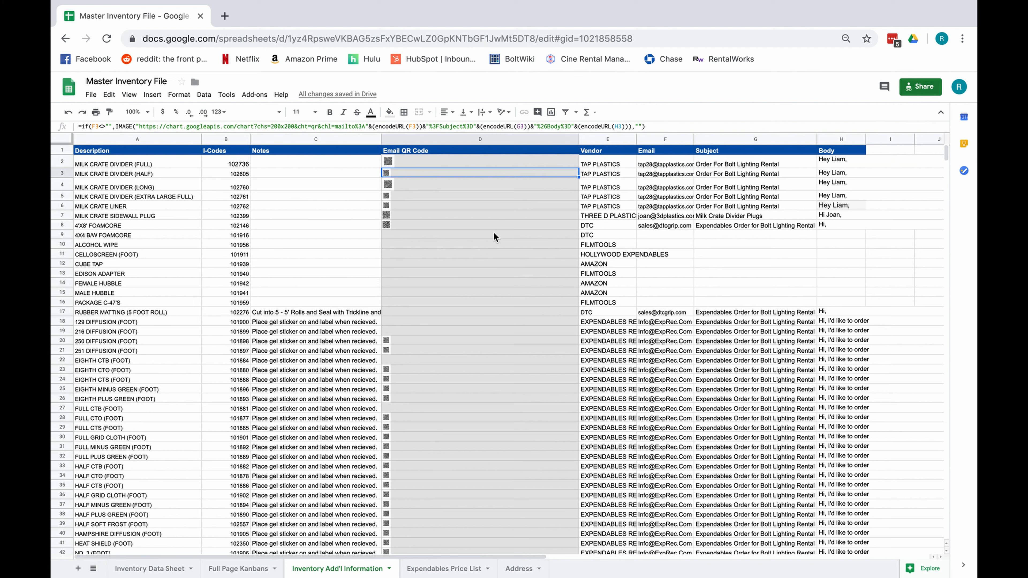
{"action": "left_click", "coordinate": [249, 40]}
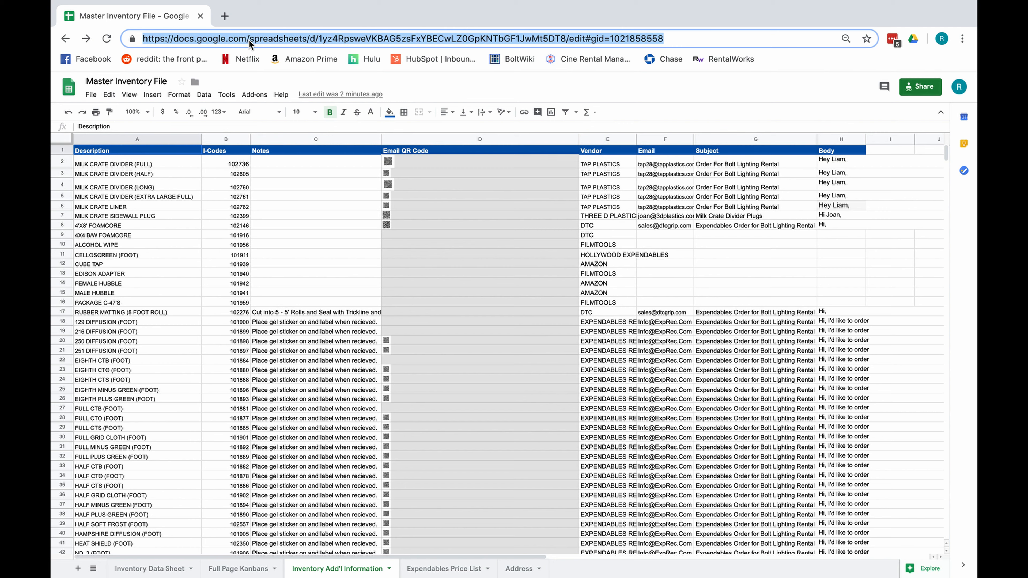
- Enter a mailto: link with the user's own email address in Chrome's address bar
{"action": "type", "text": "mailtop"}
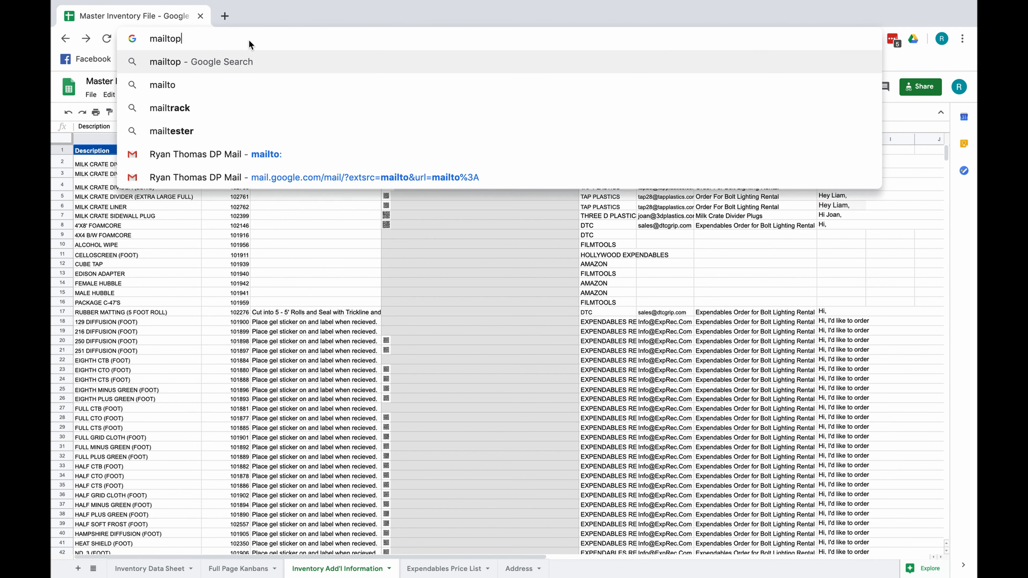
{"action": "key", "text": "BackSpace"}
{"action": "type", "text": ":"}
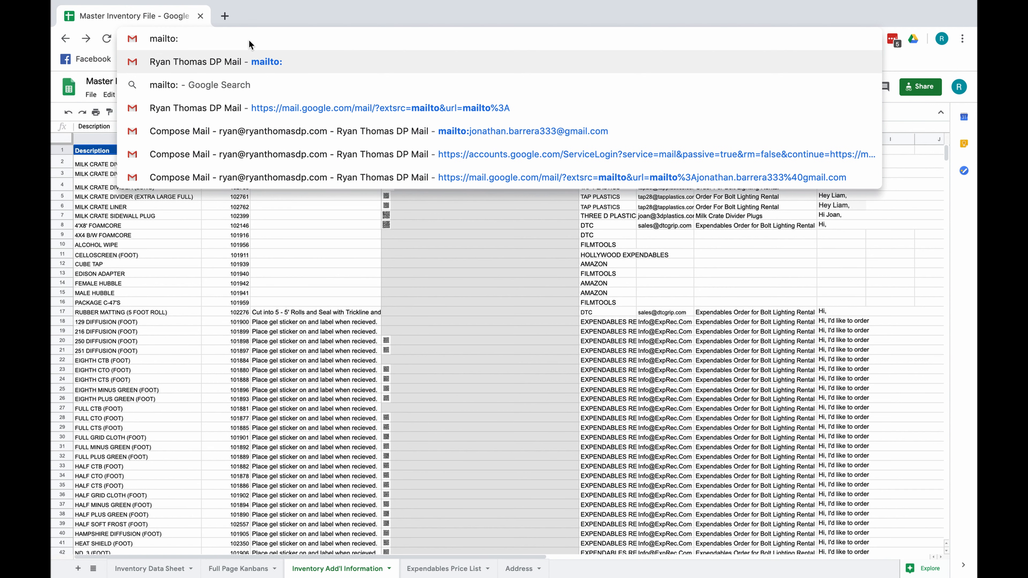
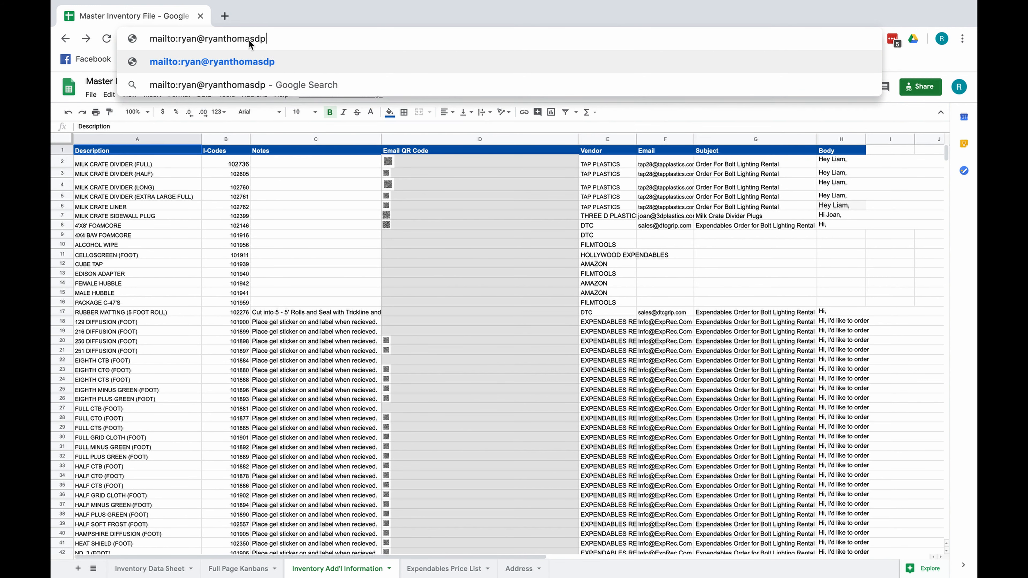
{"action": "key", "text": "Return"}
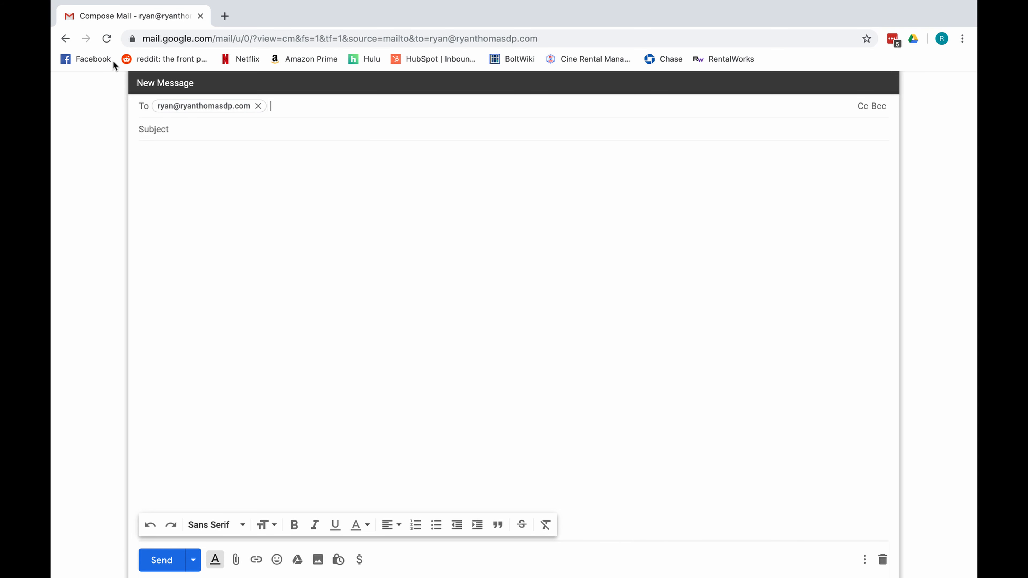
- Leave the Gmail draft and go back to the Master Inventory spreadsheet
{"action": "left_click", "coordinate": [65, 39]}
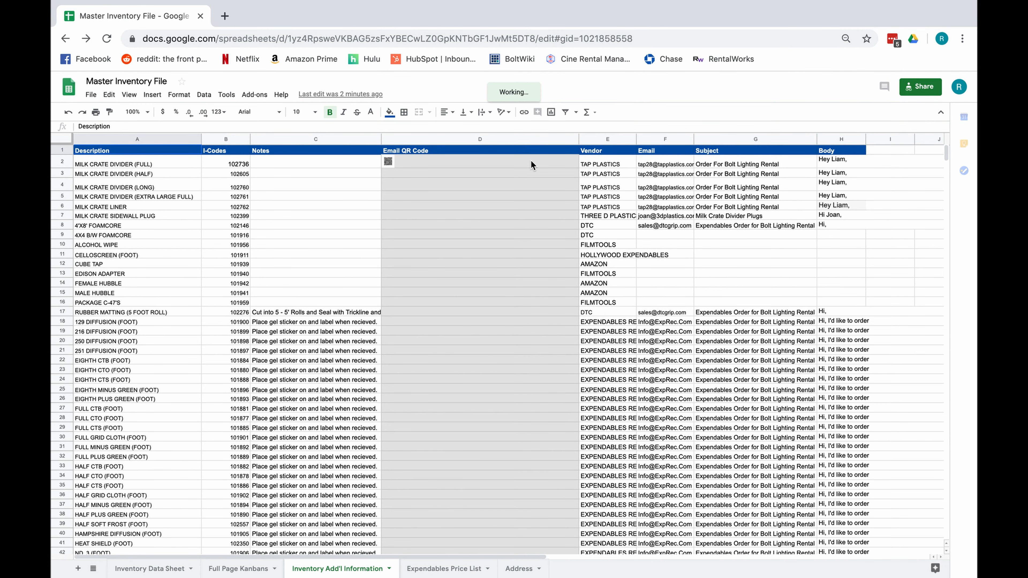
{"action": "left_click", "coordinate": [530, 161]}
{"action": "double_click", "coordinate": [530, 161]}
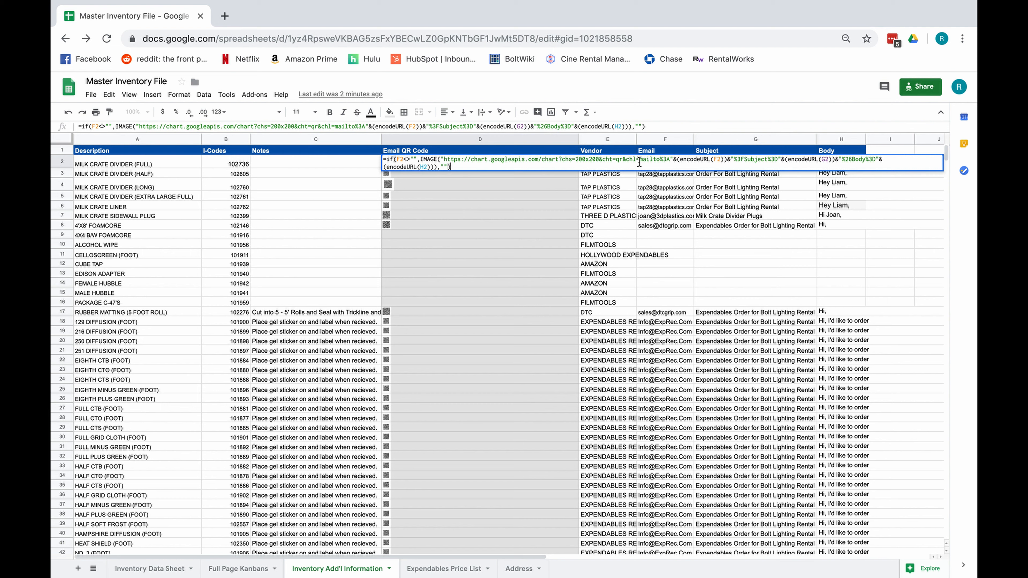
{"action": "left_click_drag", "start_coordinate": [639, 162], "coordinate": [649, 165]}
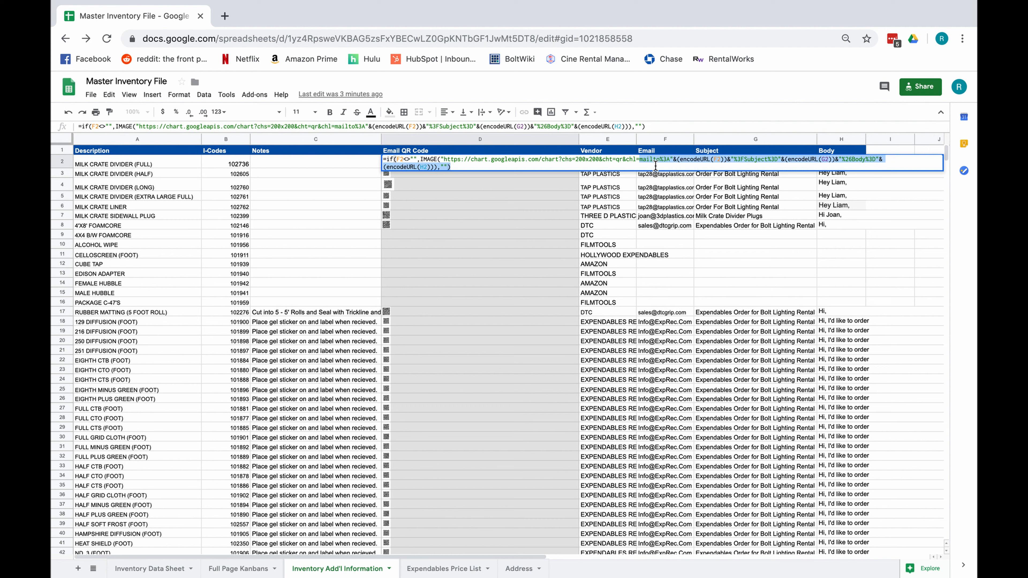
{"action": "left_click", "coordinate": [667, 159]}
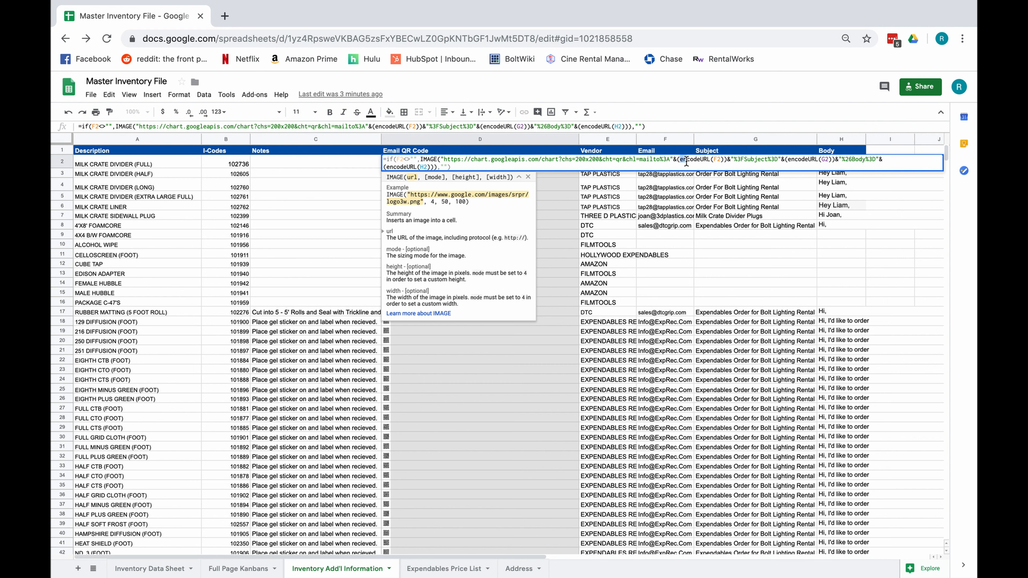
{"action": "left_click_drag", "start_coordinate": [680, 161], "coordinate": [711, 161]}
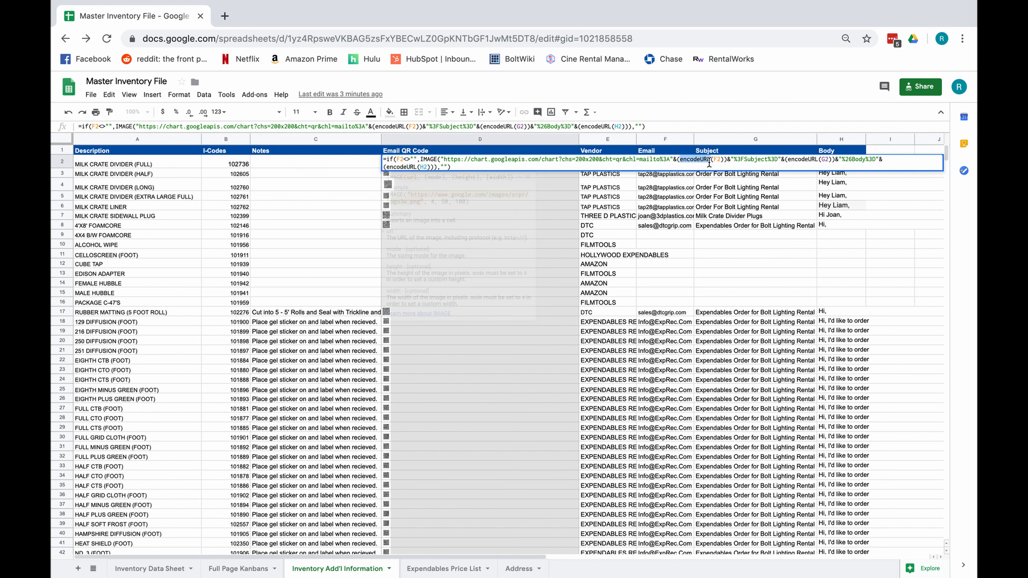
{"action": "key", "text": "Return"}
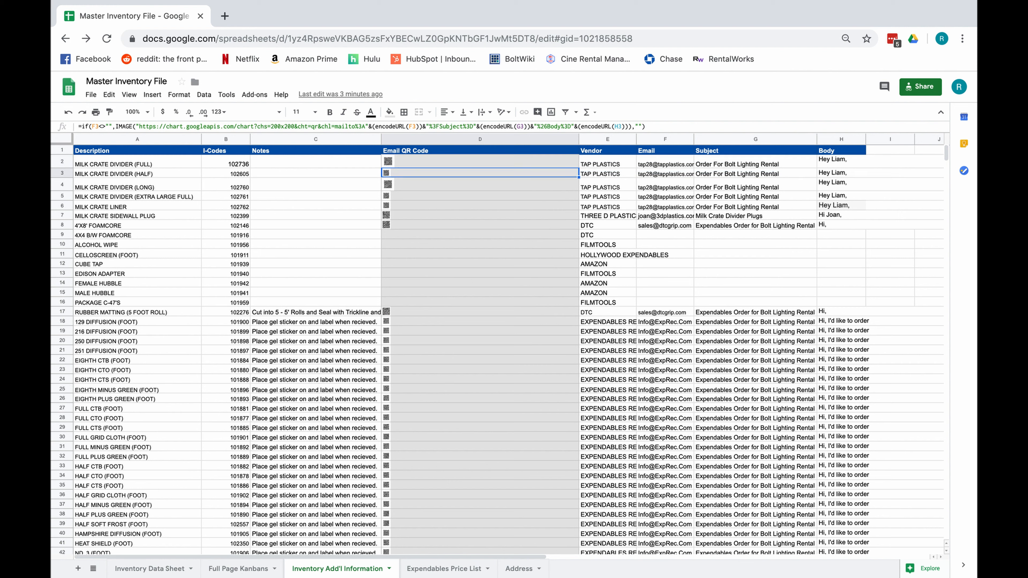
{"action": "left_click", "coordinate": [664, 164]}
{"action": "left_click", "coordinate": [728, 165]}
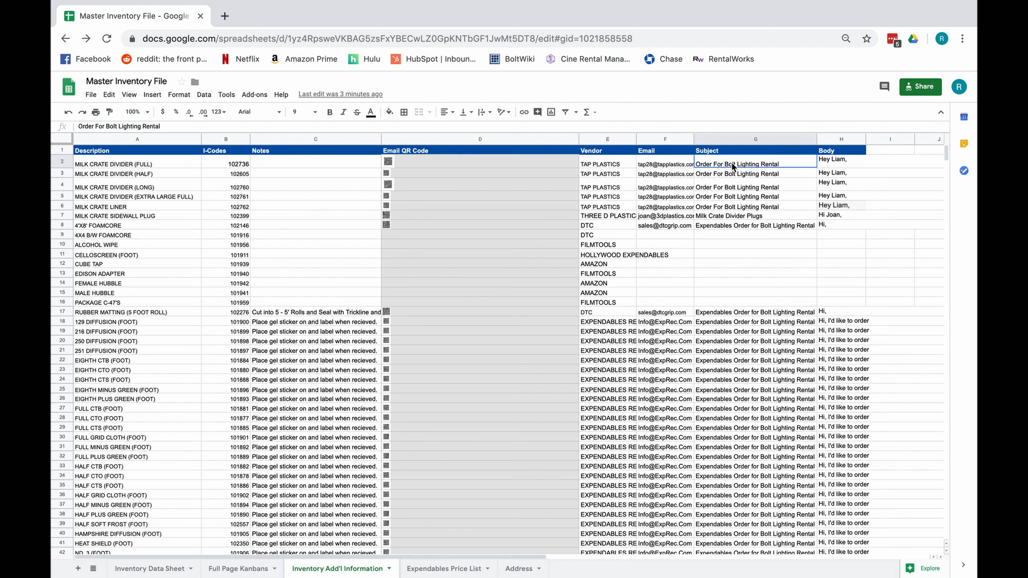
{"action": "left_click", "coordinate": [828, 164]}
{"action": "left_click", "coordinate": [664, 161]}
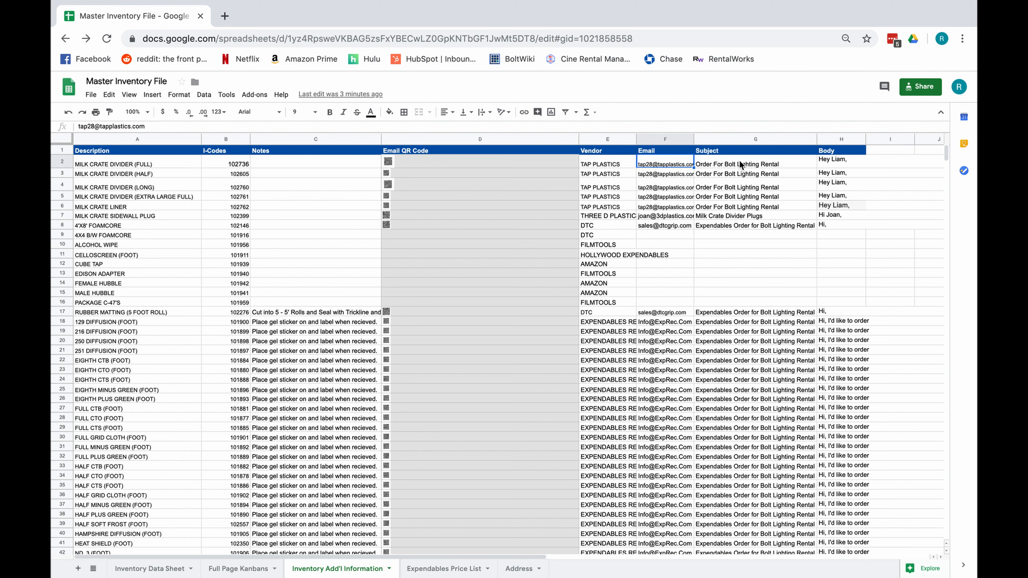
{"action": "left_click", "coordinate": [741, 162]}
{"action": "left_click", "coordinate": [829, 164]}
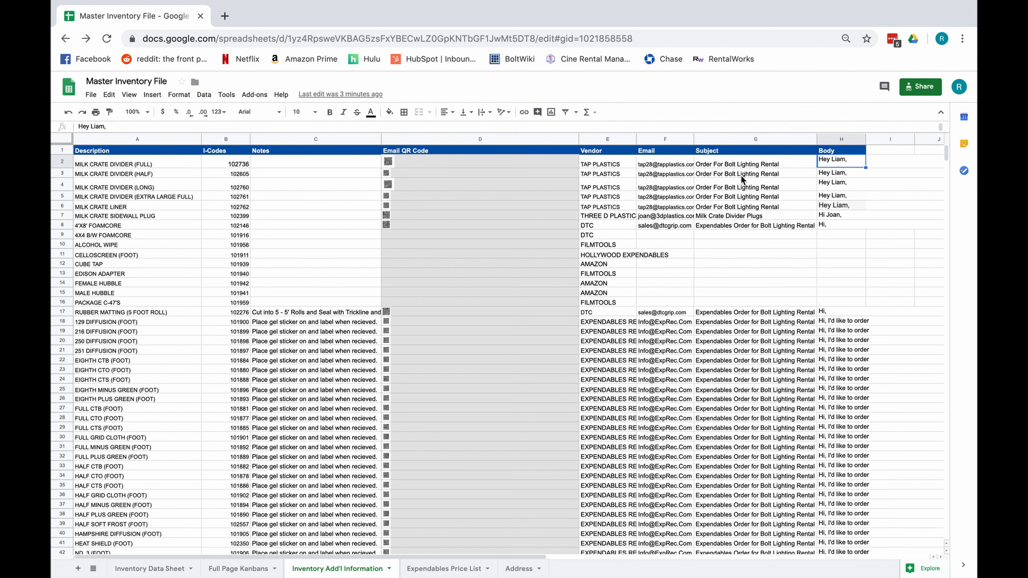
{"action": "double_click", "coordinate": [828, 164]}
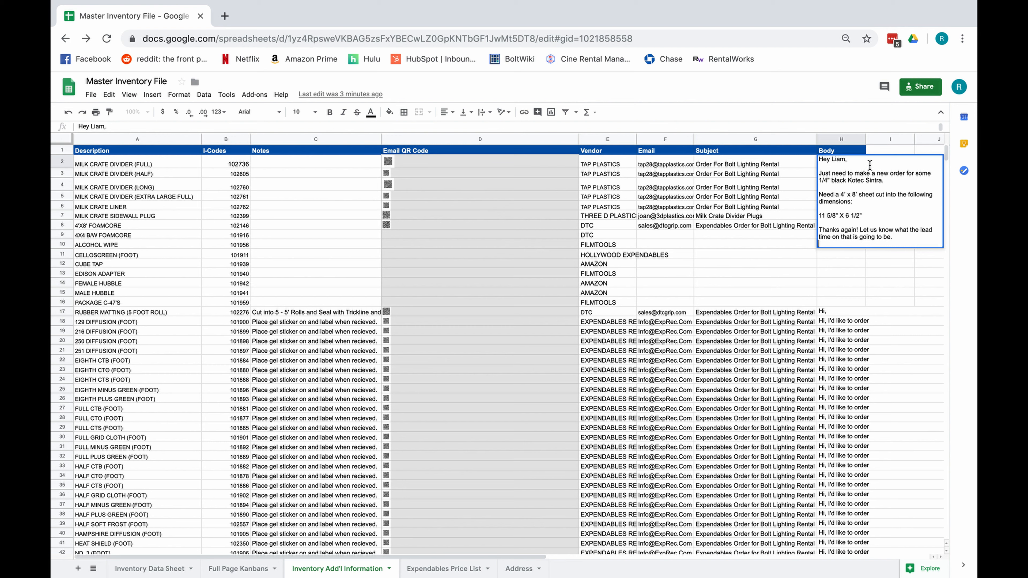
{"action": "left_click", "coordinate": [781, 162]}
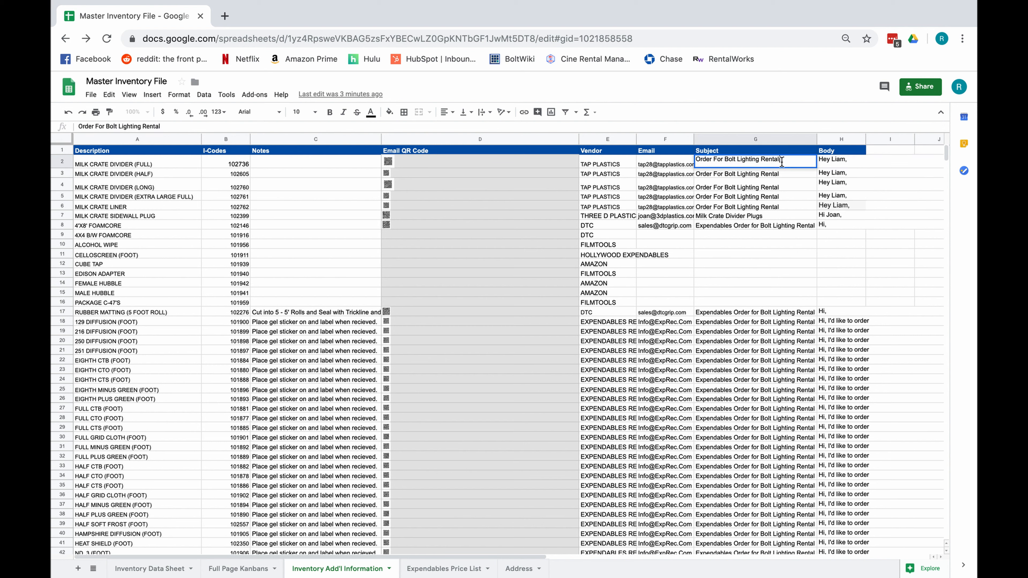
{"action": "left_click", "coordinate": [673, 166]}
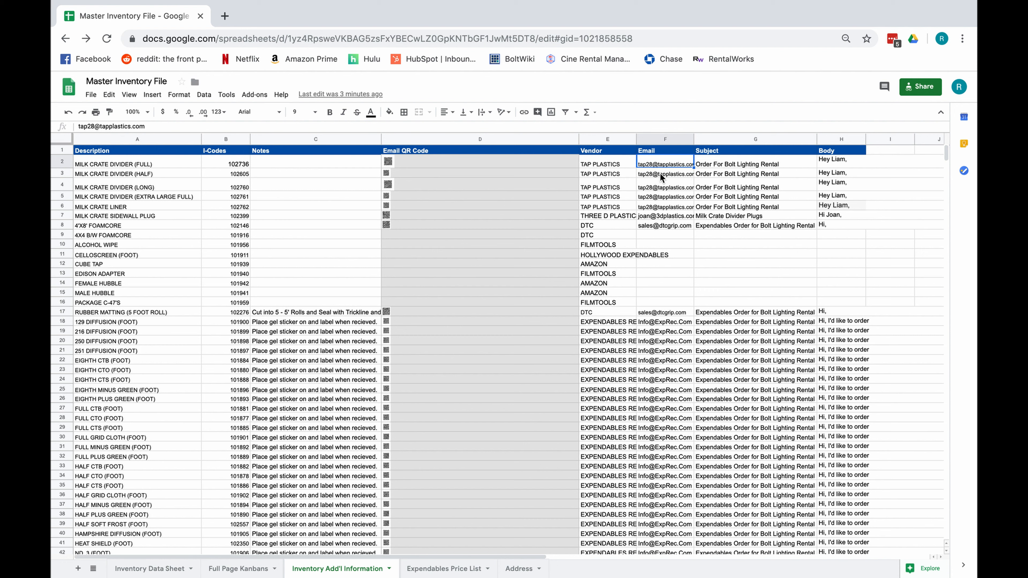
- Review D2's IMAGE formula without changes, then drag row 2 taller to show the full QR code
{"action": "double_click", "coordinate": [553, 162]}
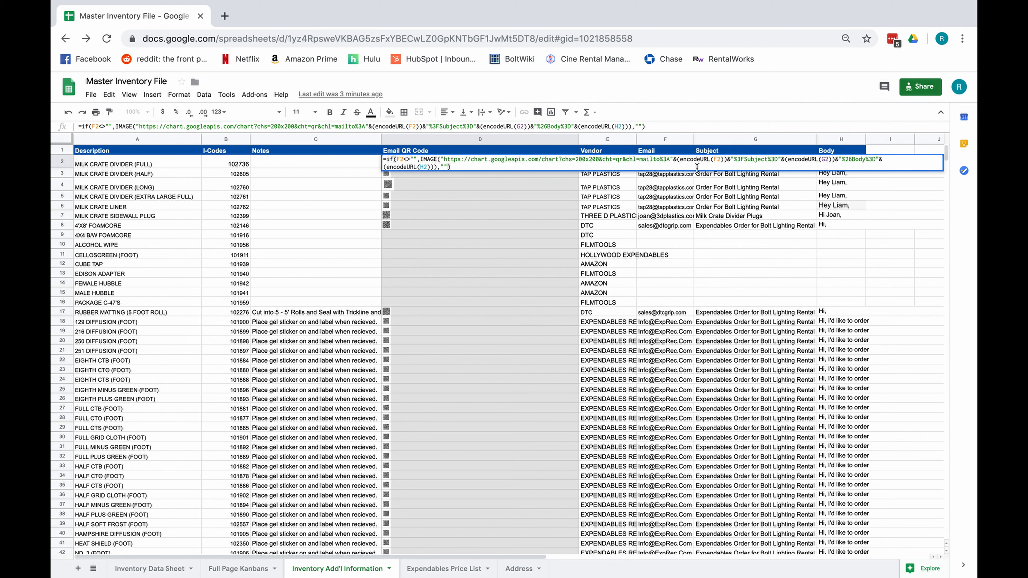
{"action": "left_click_drag", "start_coordinate": [679, 159], "coordinate": [713, 162]}
{"action": "left_click", "coordinate": [771, 195]}
{"action": "key", "text": "BackSpace"}
{"action": "key", "text": "BackSpace"}
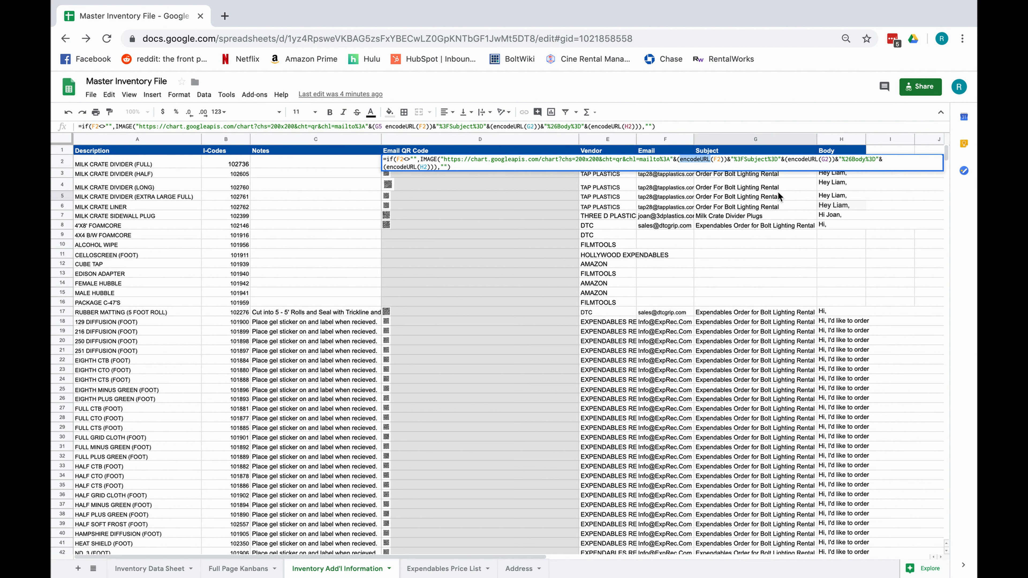
{"action": "key", "text": "Return"}
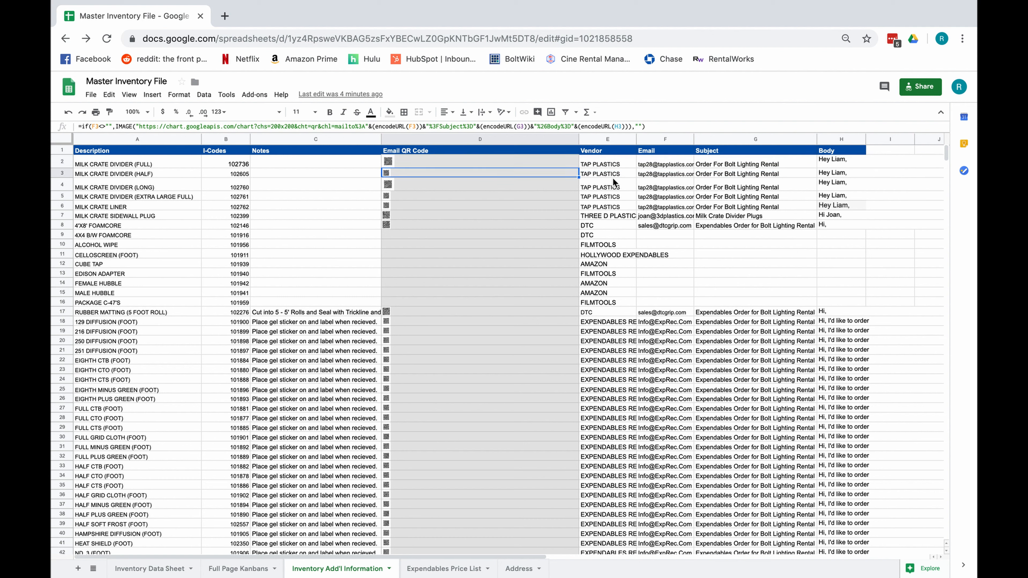
{"action": "left_click", "coordinate": [516, 161]}
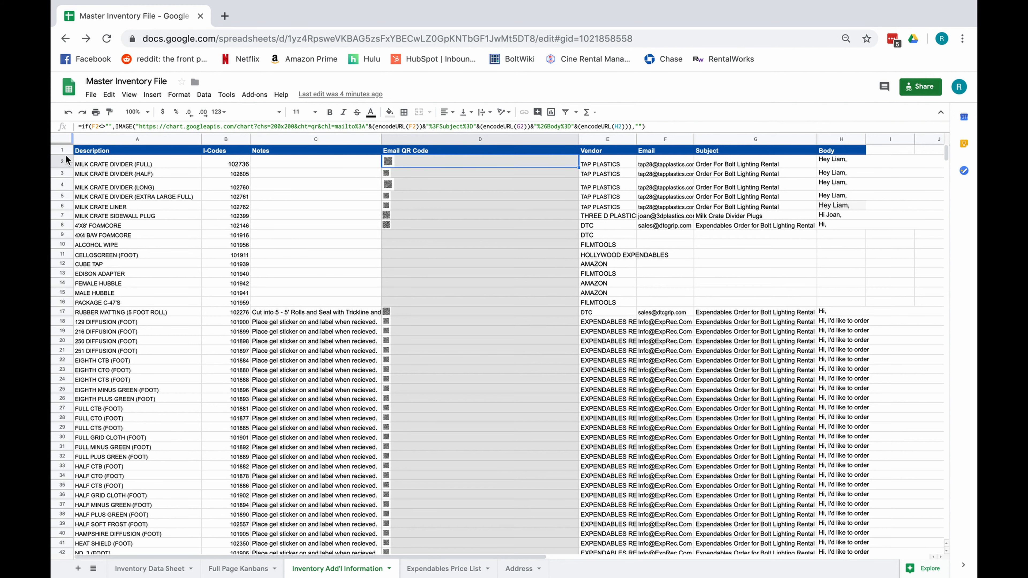
{"action": "left_click_drag", "start_coordinate": [63, 167], "coordinate": [63, 343]}
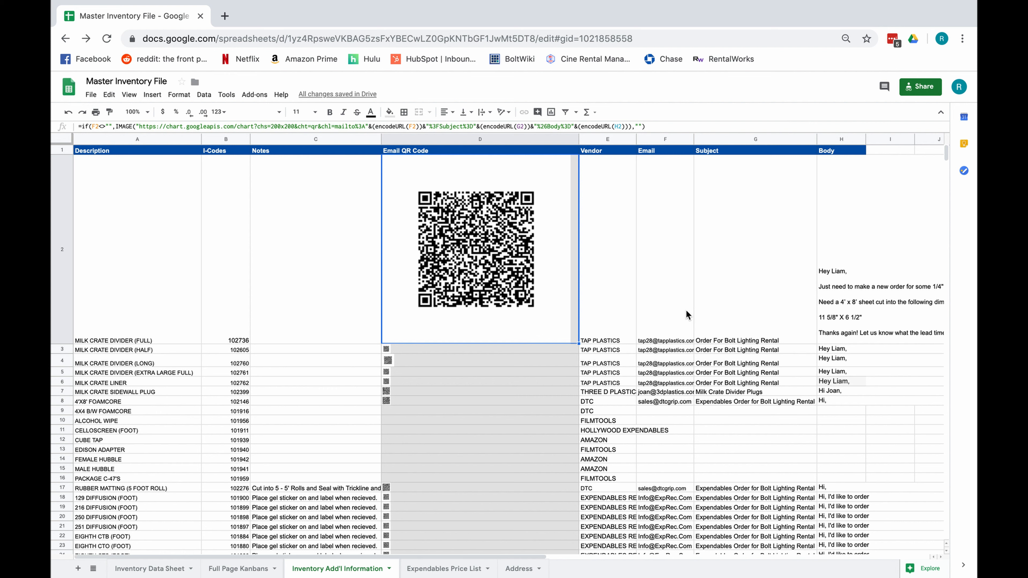
- Compare row 2's vendor email and subject cells, then drag row 2 back to standard height
{"action": "left_click", "coordinate": [656, 323]}
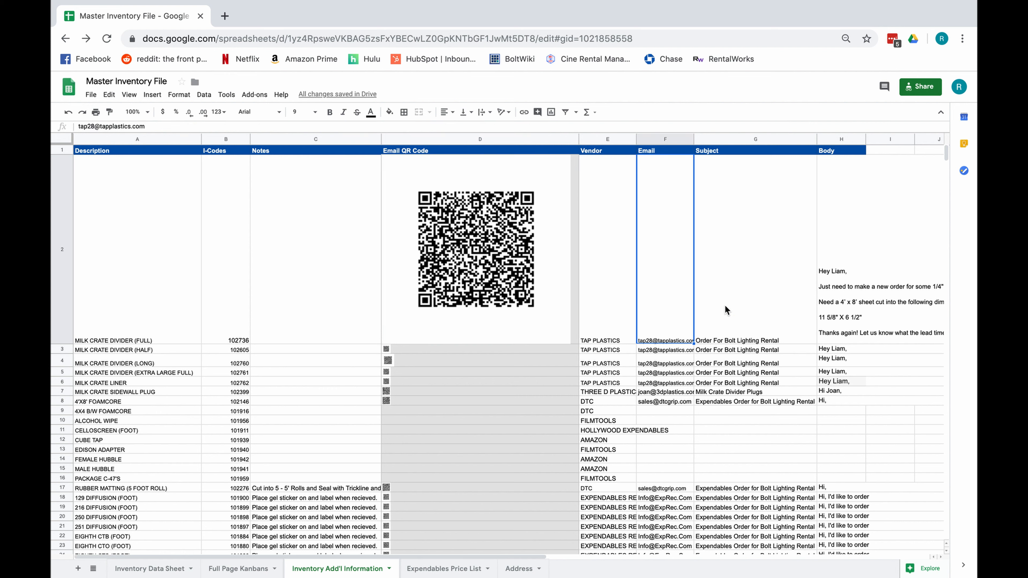
{"action": "left_click", "coordinate": [745, 310]}
{"action": "left_click", "coordinate": [656, 293]}
{"action": "left_click", "coordinate": [719, 305]}
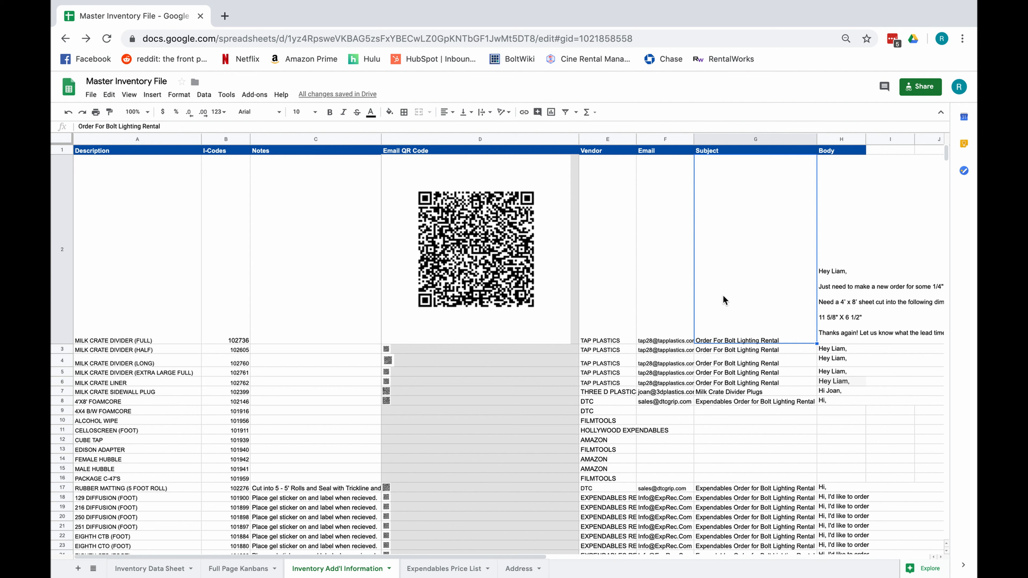
{"action": "left_click", "coordinate": [649, 297]}
{"action": "left_click", "coordinate": [724, 296]}
{"action": "left_click", "coordinate": [667, 296]}
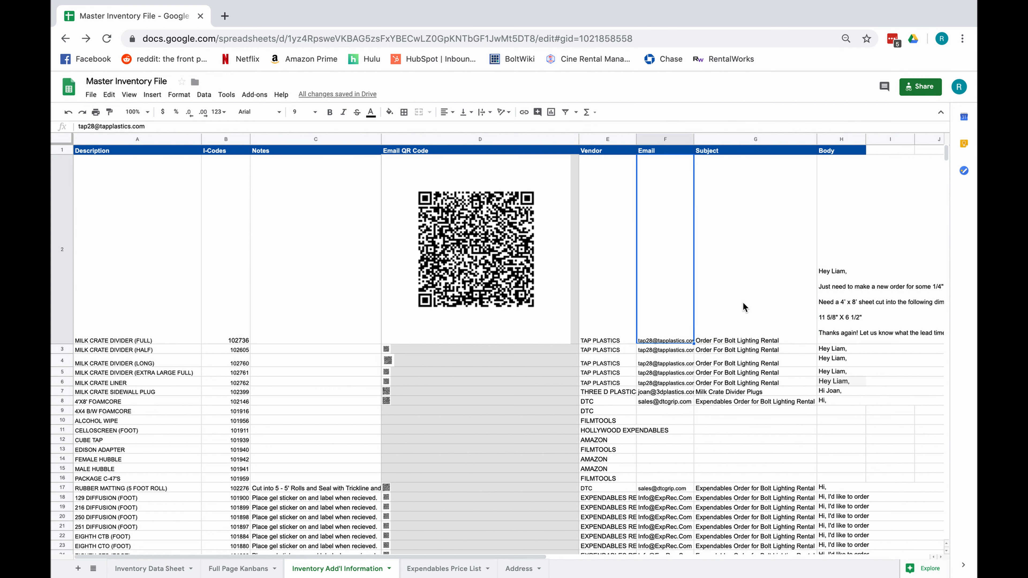
{"action": "left_click", "coordinate": [743, 301]}
{"action": "left_click", "coordinate": [668, 304]}
{"action": "left_click", "coordinate": [730, 301]}
{"action": "left_click", "coordinate": [669, 317]}
{"action": "left_click_drag", "start_coordinate": [65, 345], "coordinate": [63, 171]}
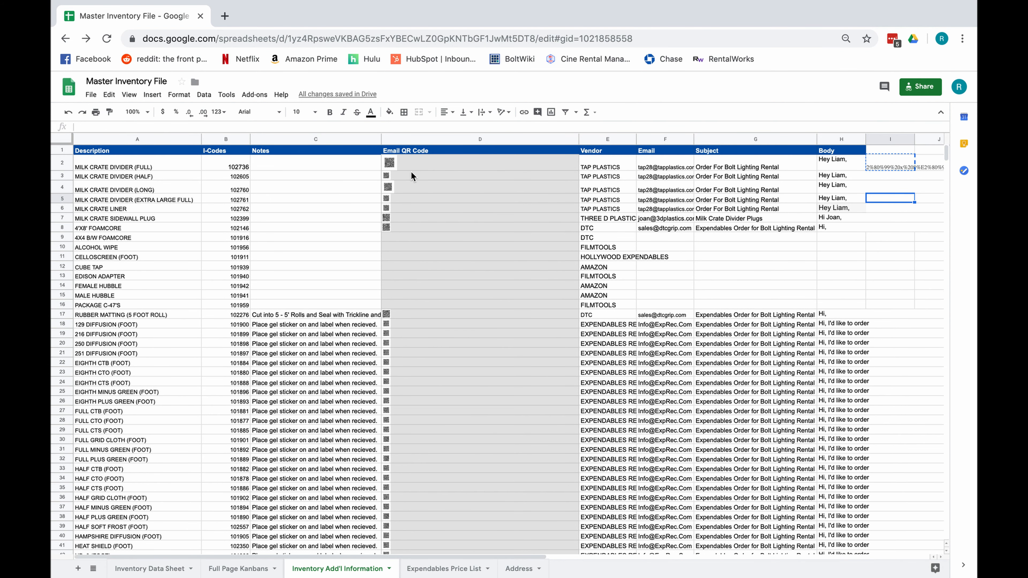
- Select and copy the entire mailto link text from cell I2
{"action": "left_click", "coordinate": [450, 167]}
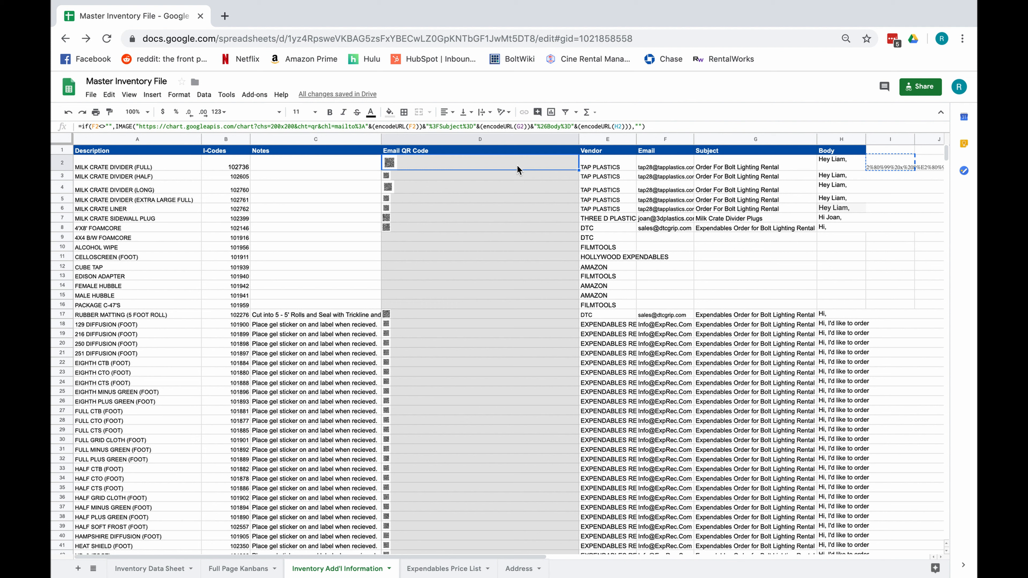
{"action": "double_click", "coordinate": [894, 163]}
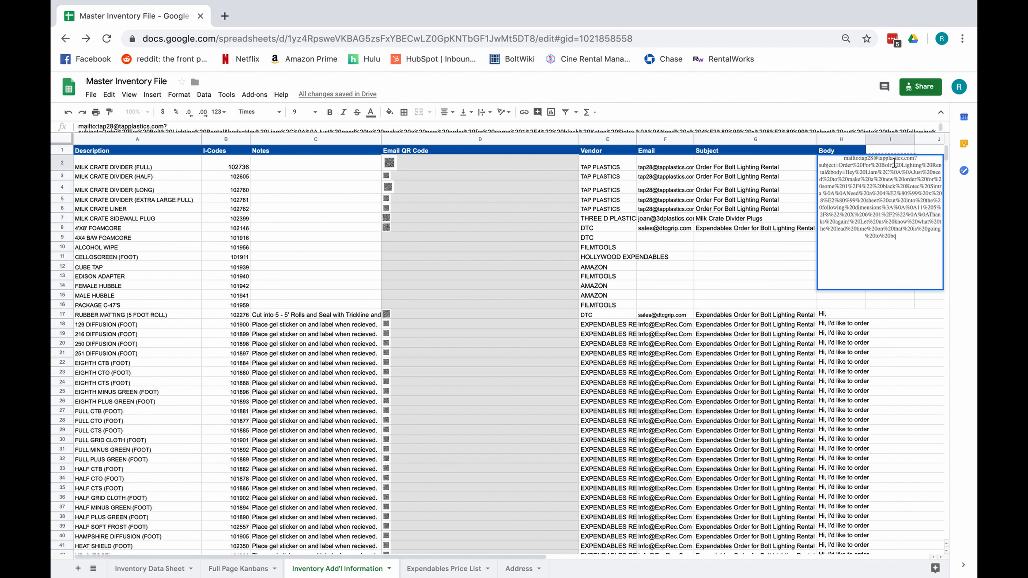
{"action": "key", "text": "ctrl+a"}
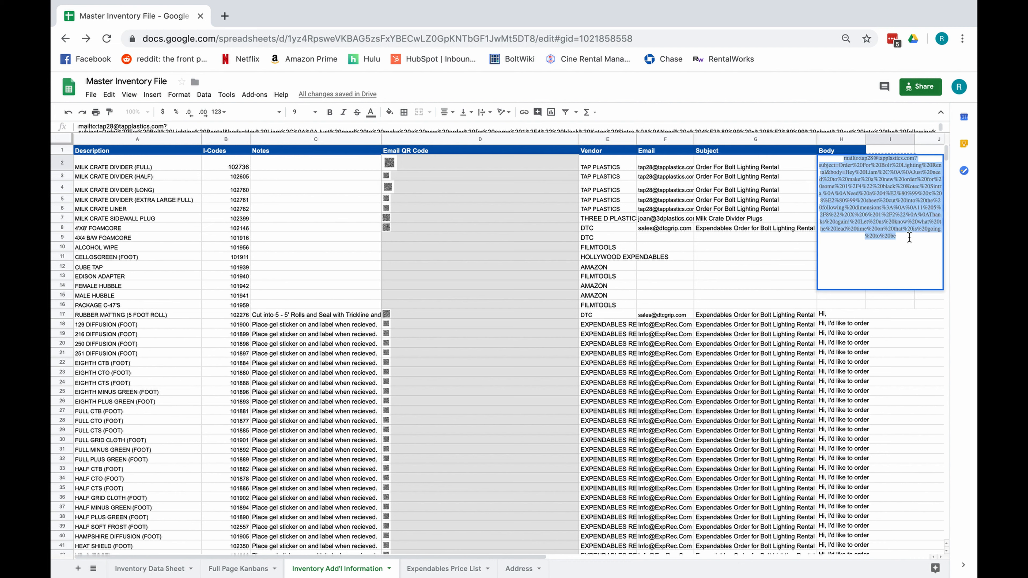
{"action": "key", "text": "ctrl+c"}
{"action": "key", "text": "Return"}
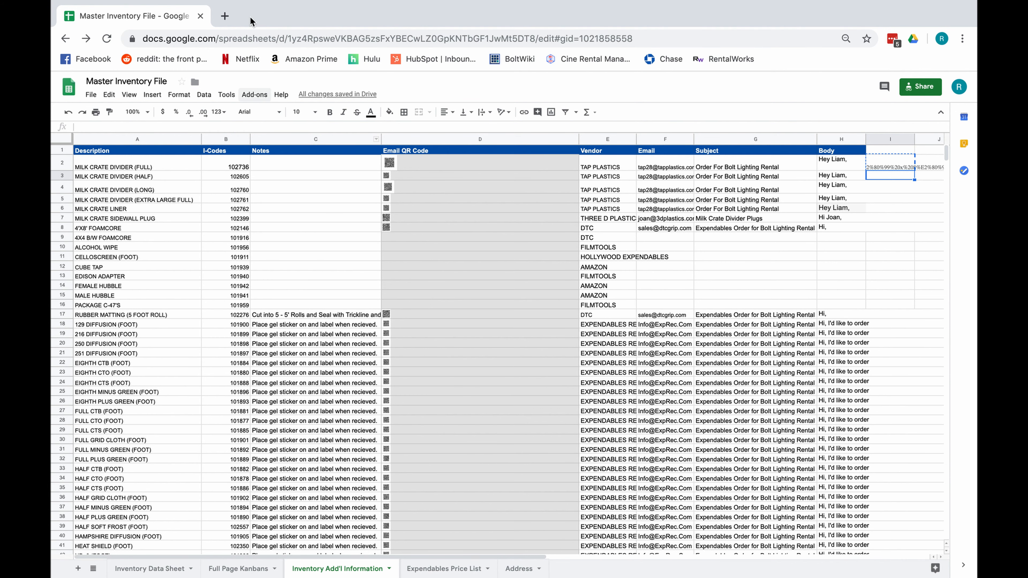
- Paste the copied mailto link into a new browser tab to open a Gmail draft
{"action": "left_click", "coordinate": [225, 16]}
{"action": "key", "text": "ctrl+v"}
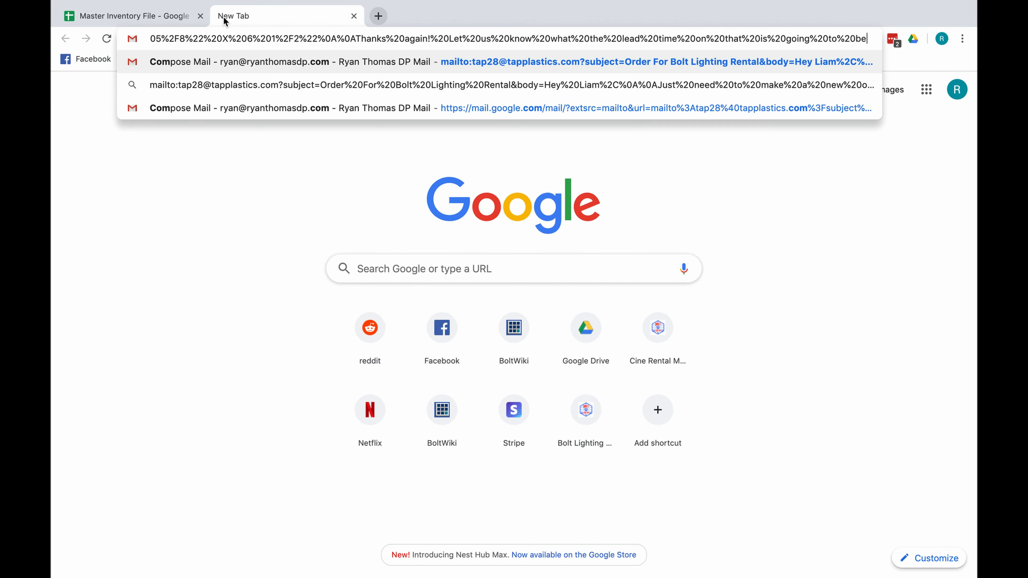
{"action": "key", "text": "Return"}
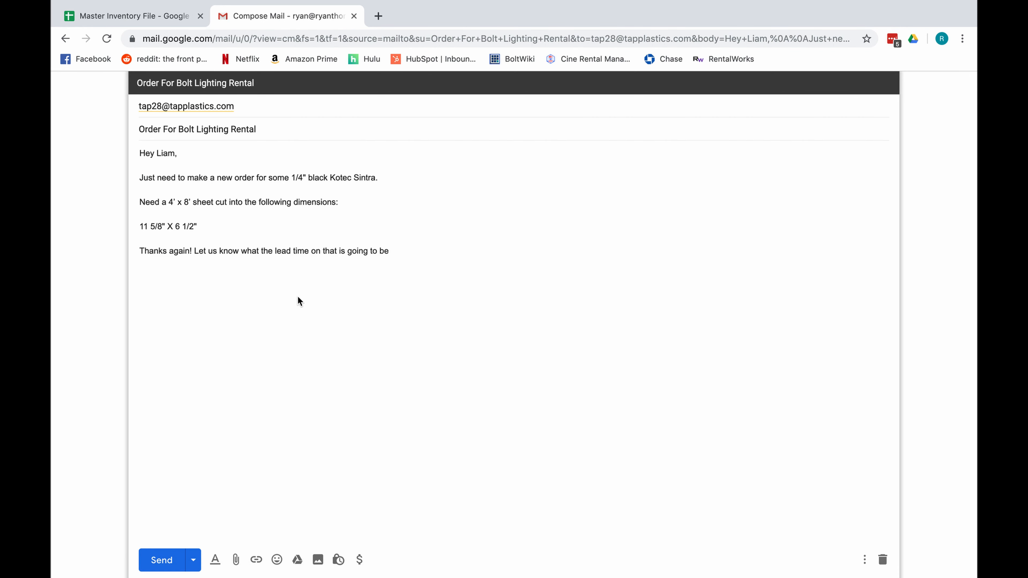
- Review the draft's prefilled recipient, greeting, ordered material and sheet size
{"action": "left_click", "coordinate": [255, 106]}
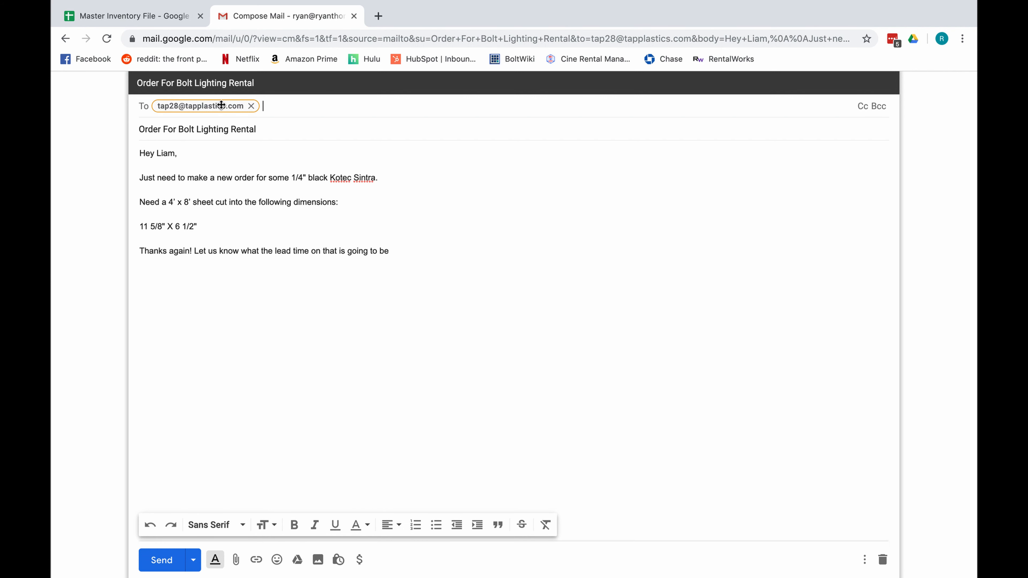
{"action": "left_click", "coordinate": [263, 126]}
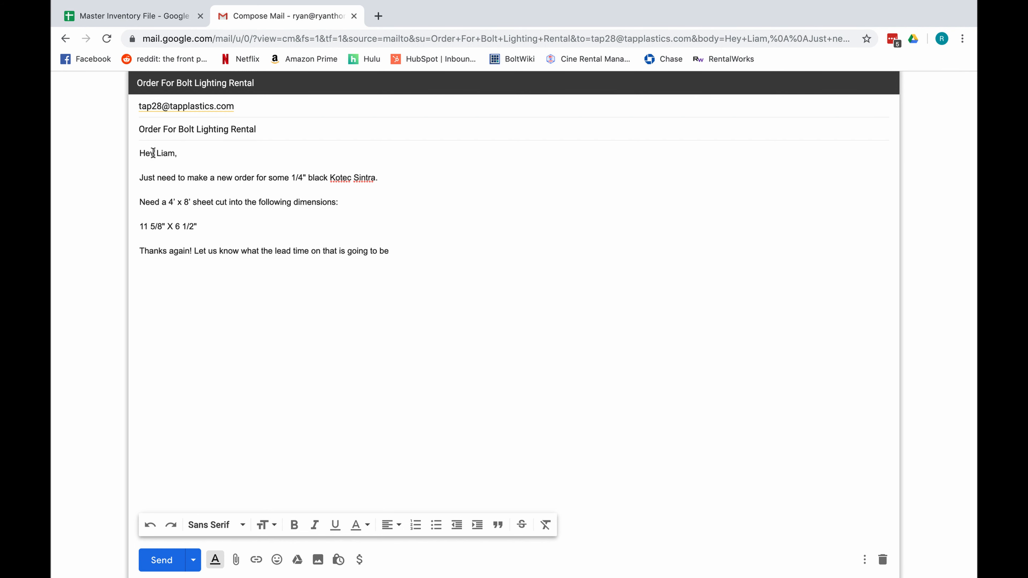
{"action": "left_click_drag", "start_coordinate": [154, 153], "coordinate": [179, 186]}
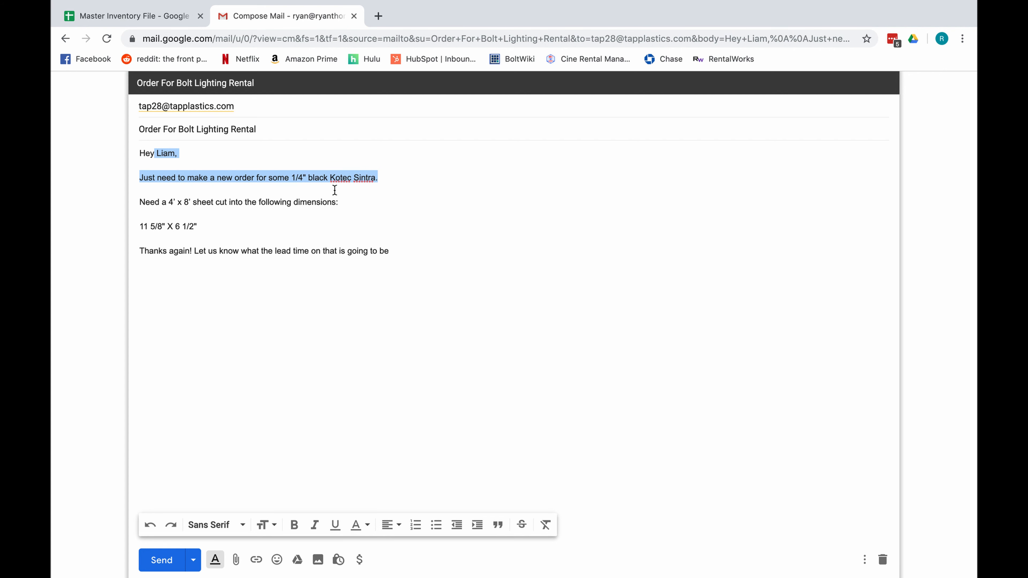
{"action": "left_click", "coordinate": [318, 187]}
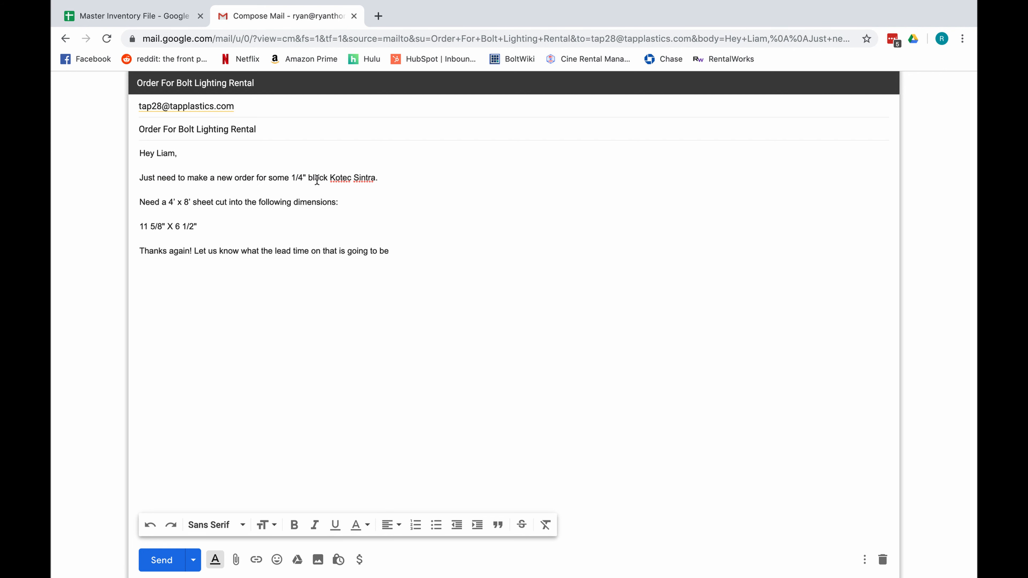
{"action": "left_click_drag", "start_coordinate": [376, 178], "coordinate": [296, 180]}
{"action": "left_click", "coordinate": [296, 181]}
{"action": "left_click_drag", "start_coordinate": [168, 202], "coordinate": [134, 228]}
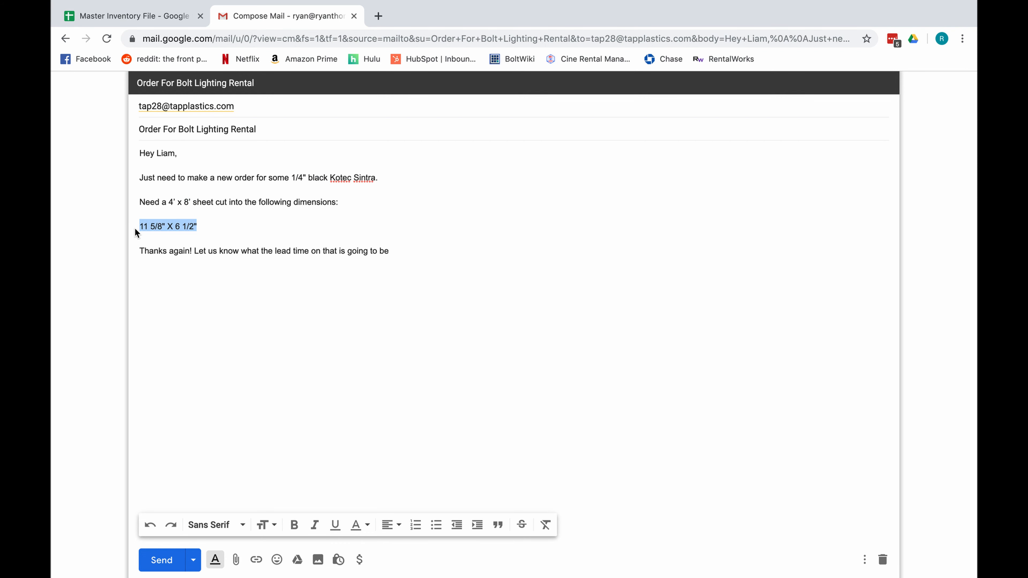
- In the spreadsheet, inspect H2's email body and the body formula for 216 DIFFUSION (FOOT)
{"action": "left_click", "coordinate": [177, 225]}
{"action": "left_click", "coordinate": [164, 20]}
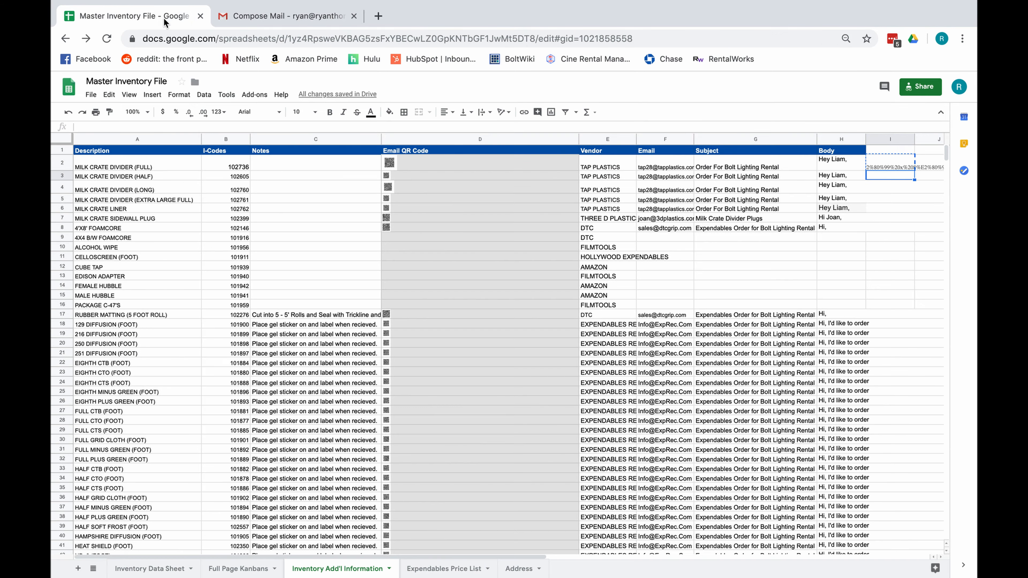
{"action": "double_click", "coordinate": [838, 166]}
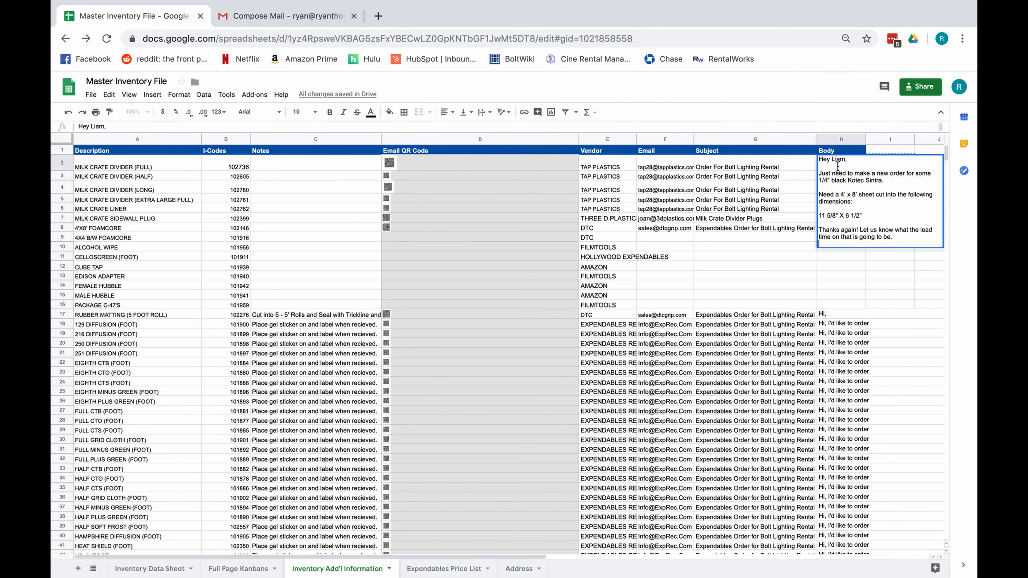
{"action": "key", "text": "Return"}
{"action": "double_click", "coordinate": [842, 337]}
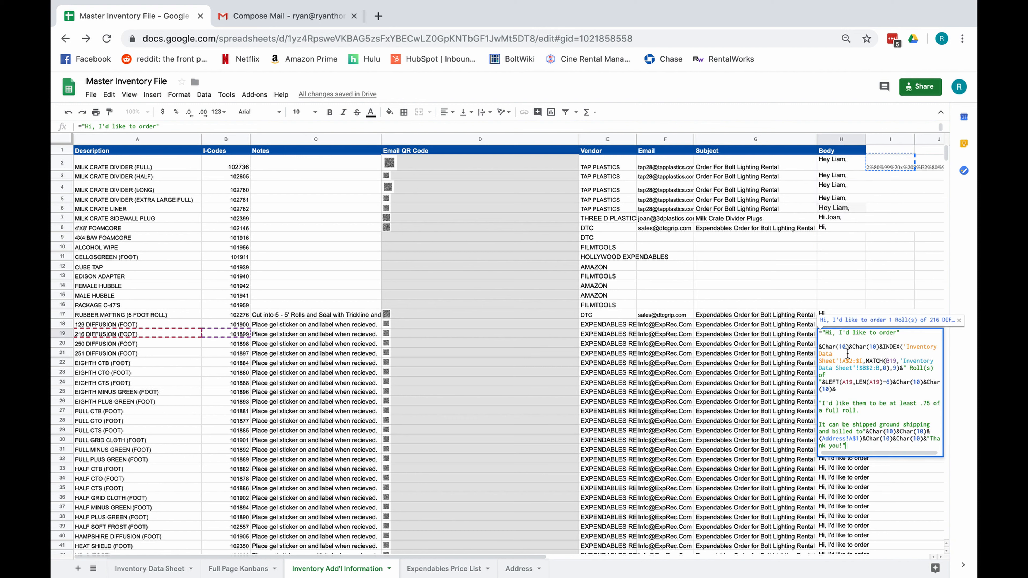
{"action": "left_click_drag", "start_coordinate": [853, 338], "coordinate": [870, 444]}
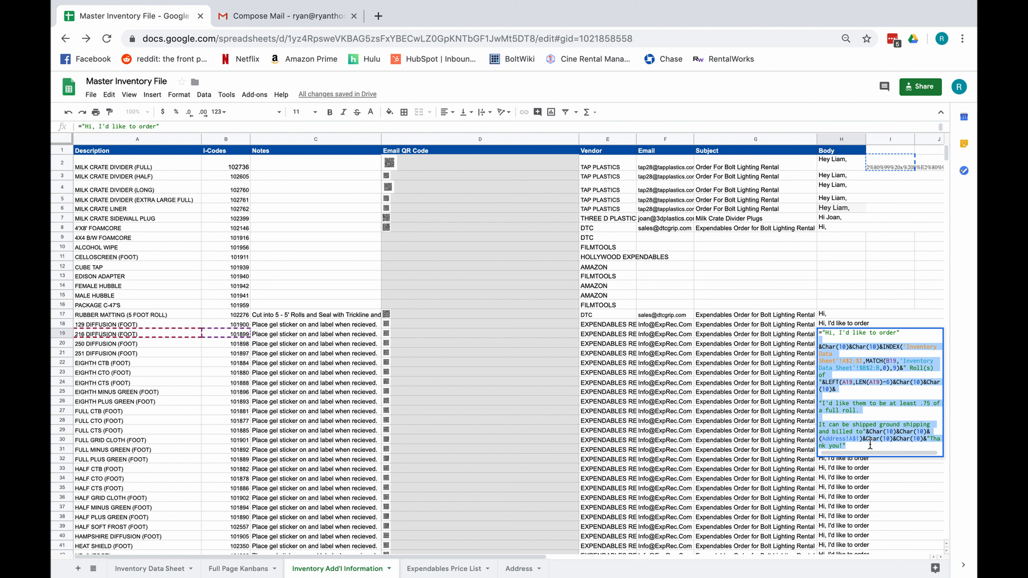
{"action": "key", "text": "Return"}
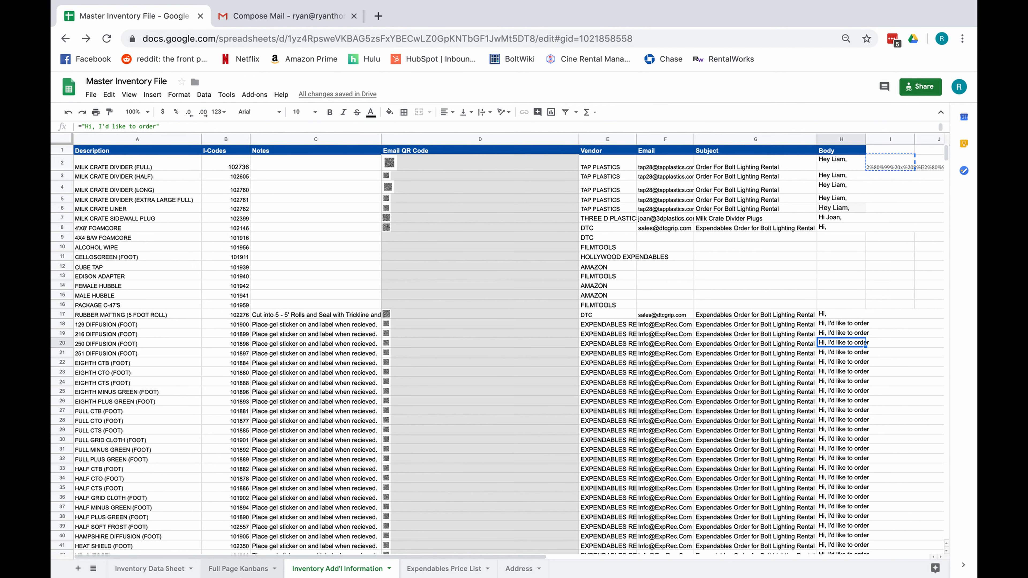
- Check the reorder quantity of 36 on Inventory Data Sheet, then return to Inventory Add'l Information
{"action": "left_click", "coordinate": [162, 570]}
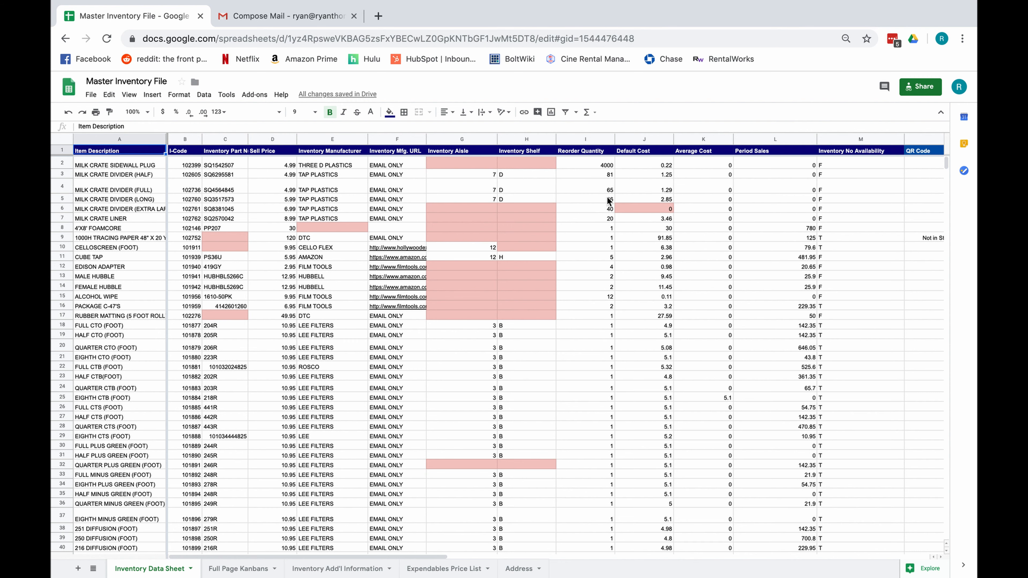
{"action": "left_click", "coordinate": [608, 199]}
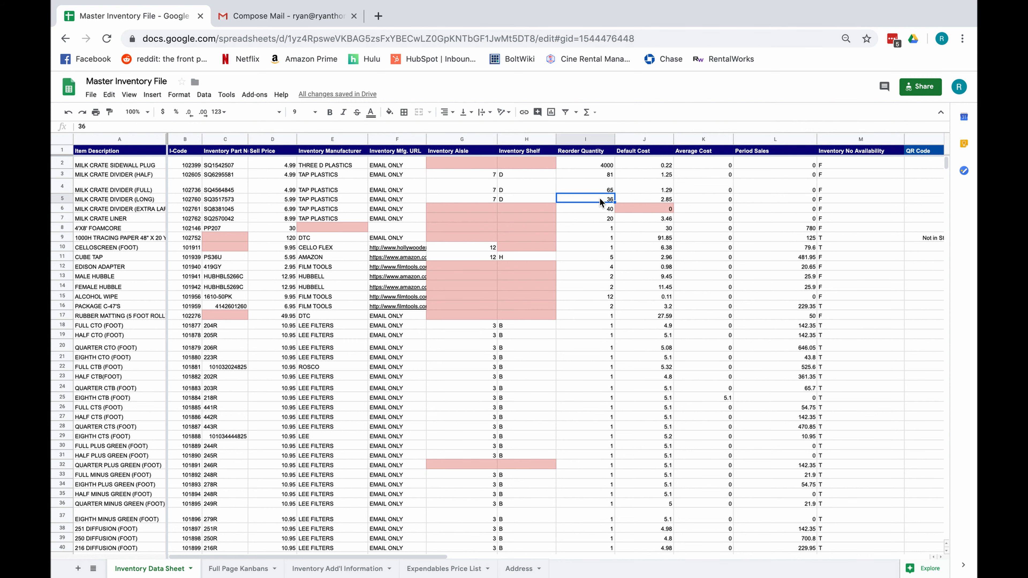
{"action": "left_click", "coordinate": [342, 568]}
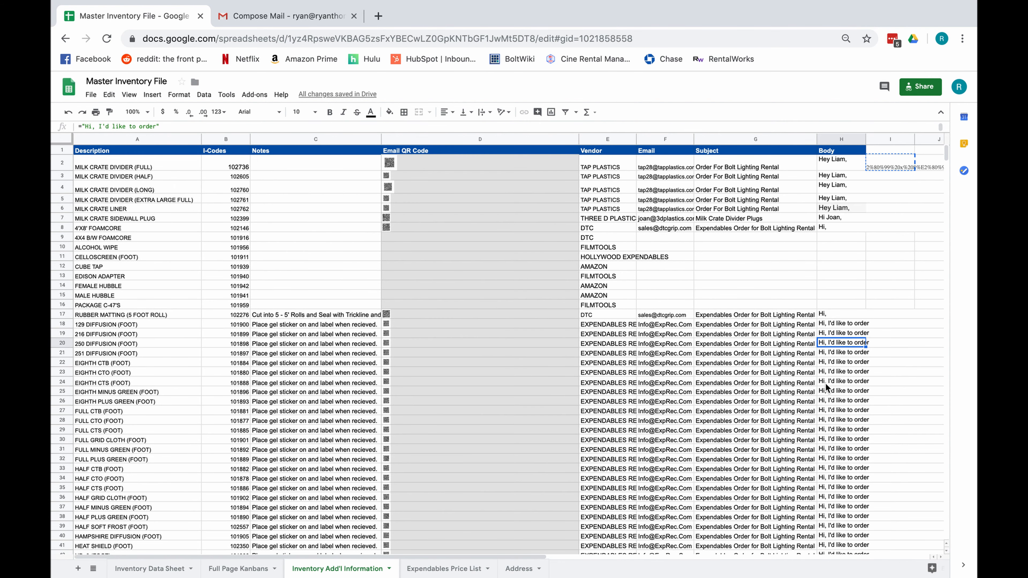